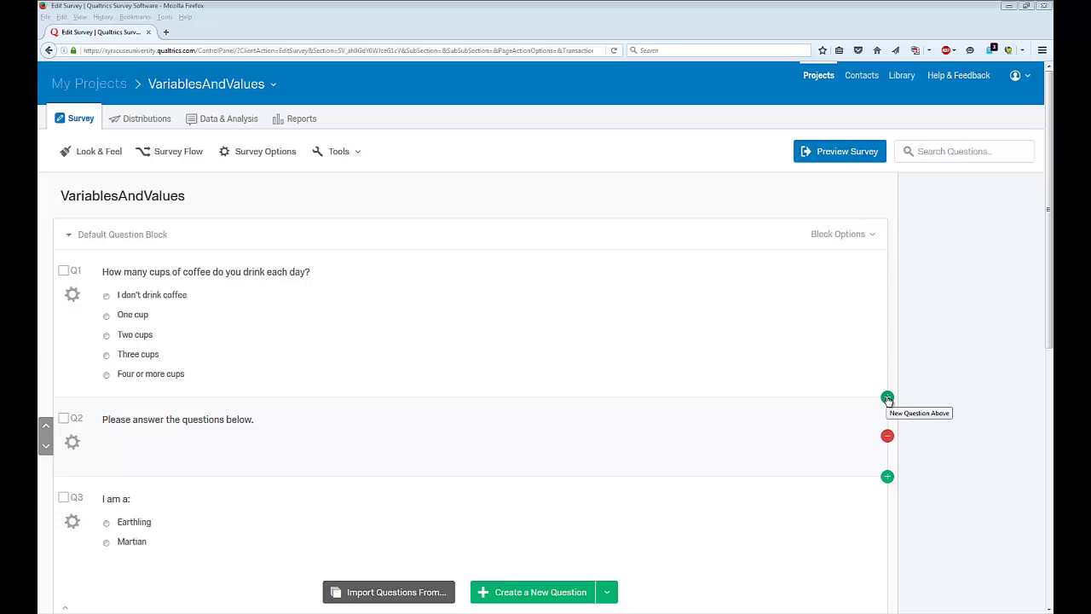
Step: Move the "Please answer the questions below." text above the coffee question
click(887, 398)
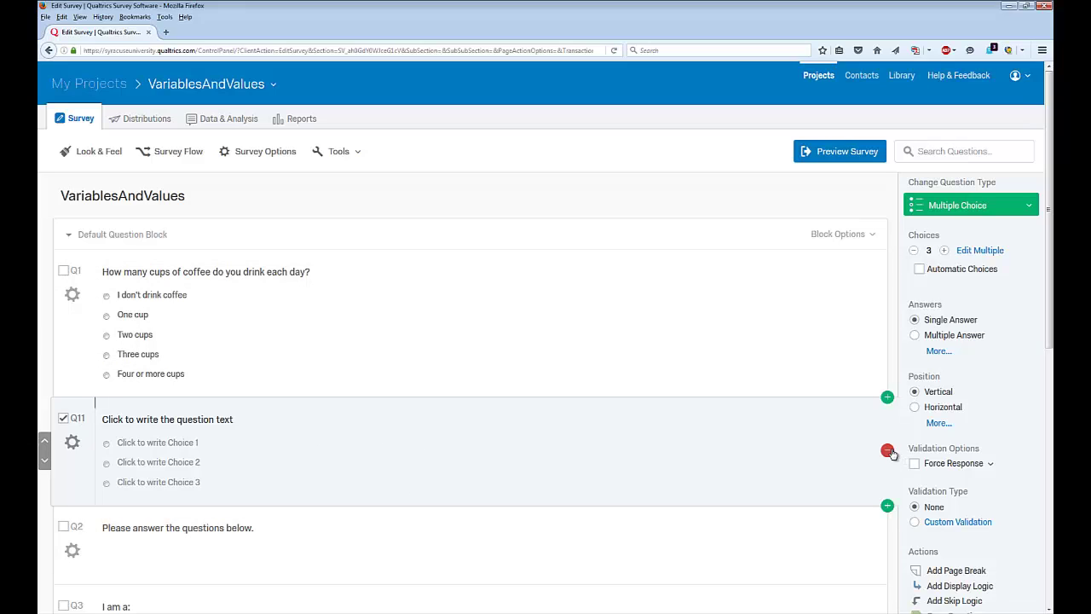
click(887, 450)
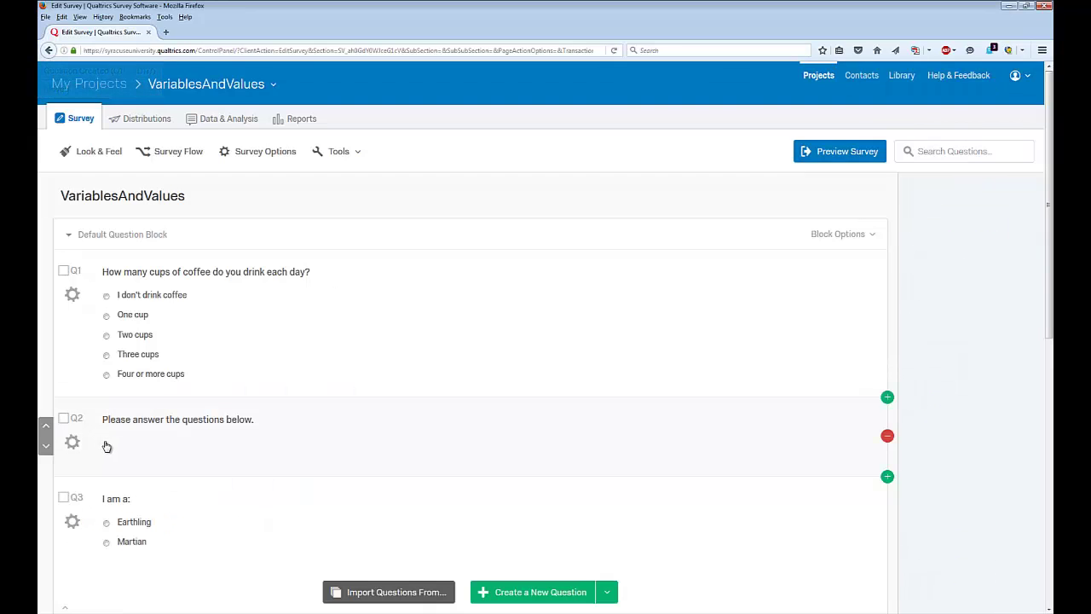
click(47, 425)
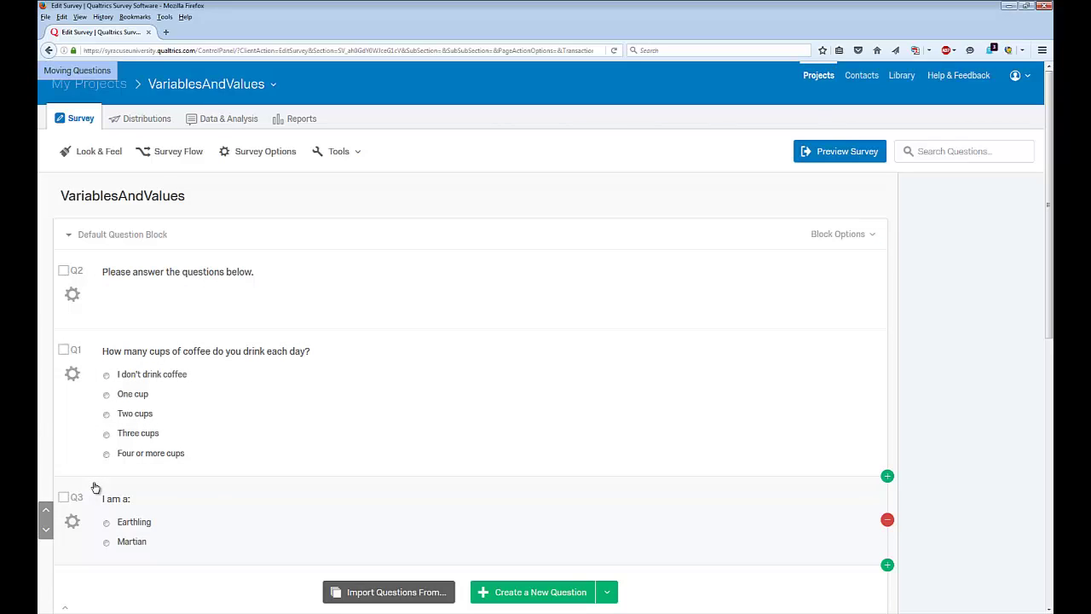
Step: Open the automatic numbering settings for the survey's questions
click(344, 155)
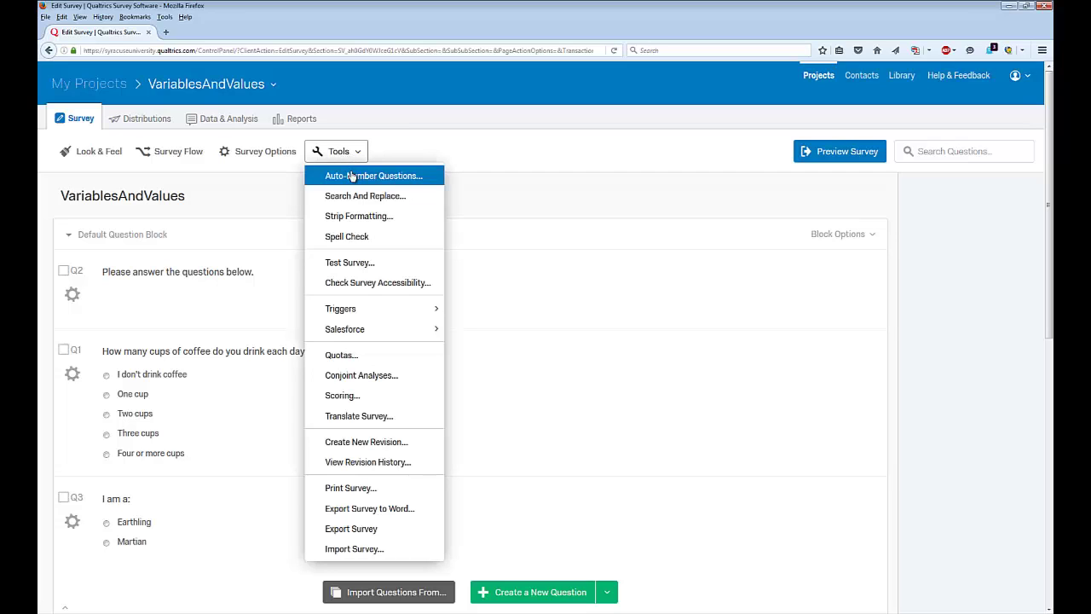
click(351, 176)
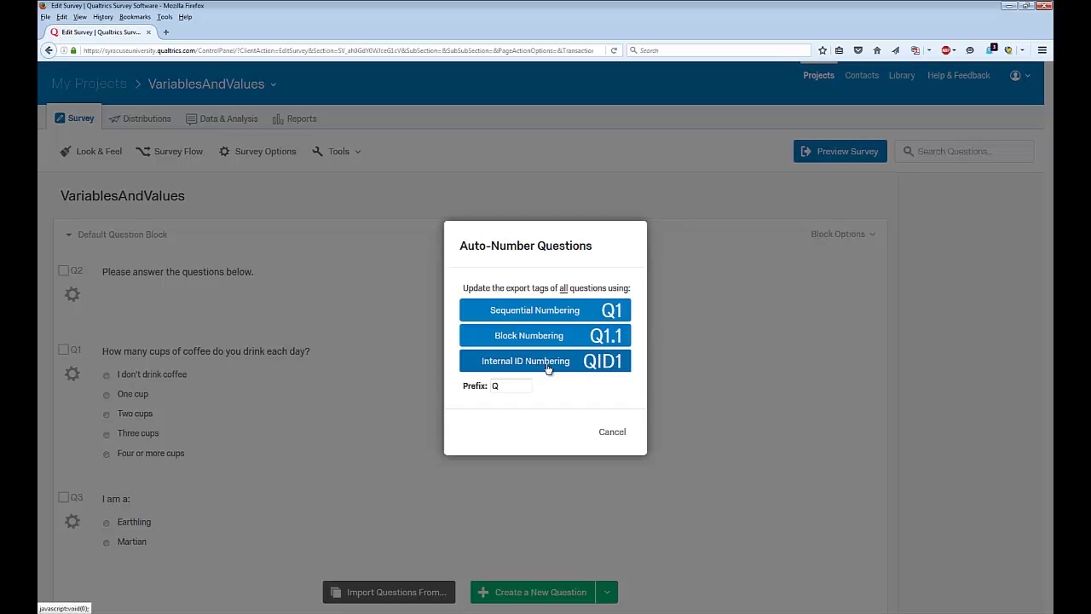
Step: Try the question numbering prefixes abcd, V and v, and restore the prefix Q
click(509, 390)
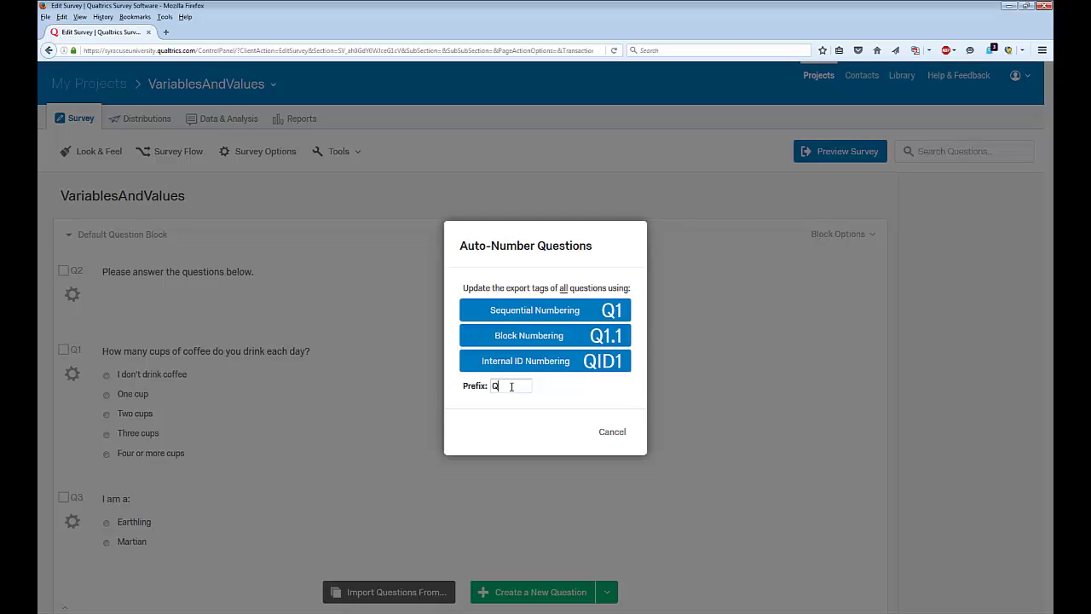
key(BackSpace)
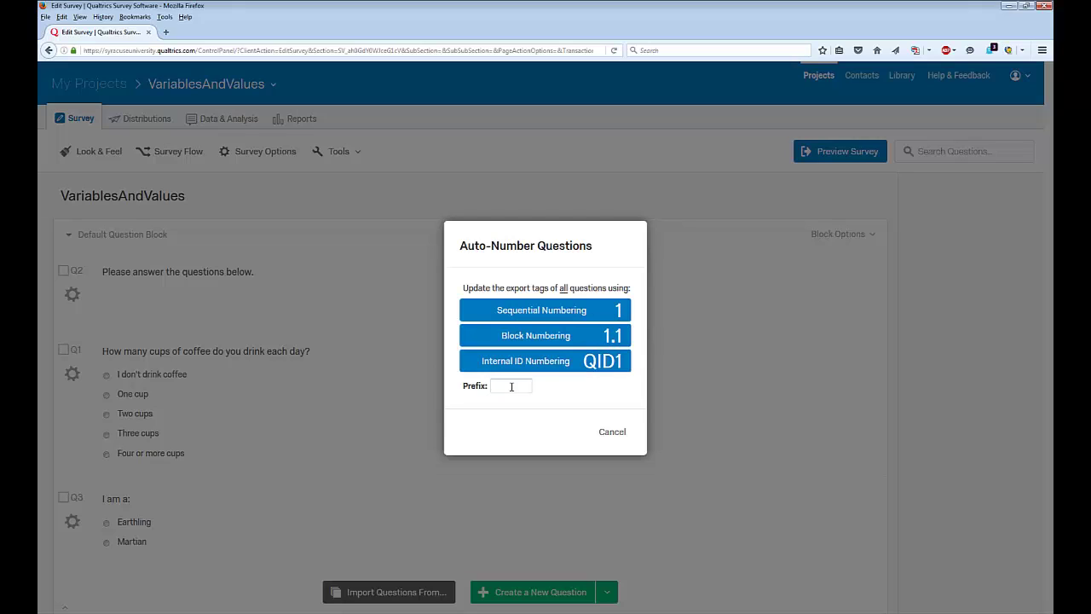
text(abcd)
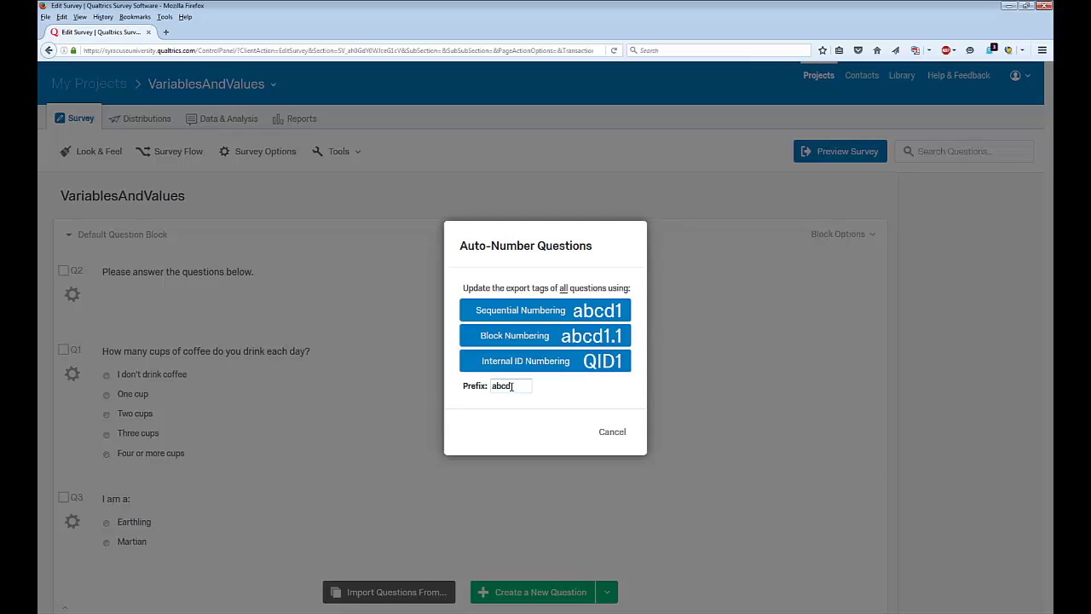
key(BackSpace)
key(BackSpace)
key(BackSpace)
key(BackSpace)
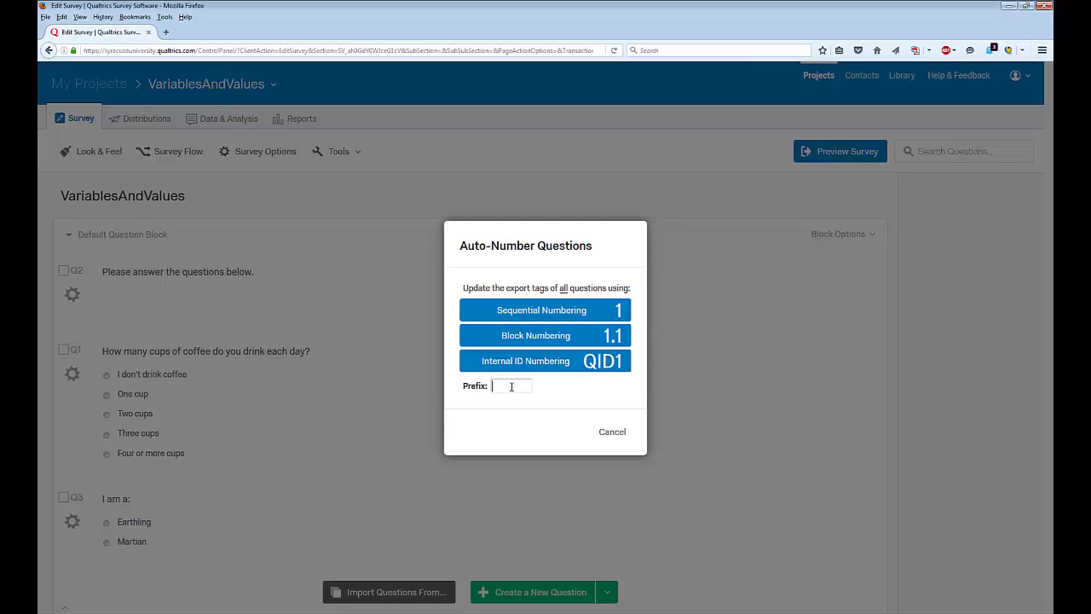
text(V)
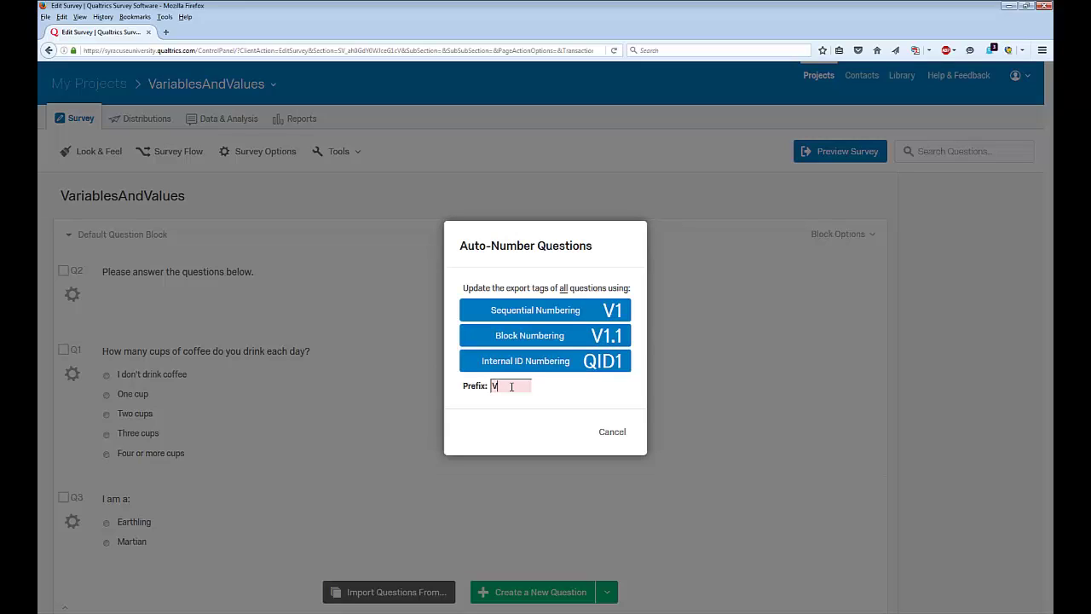
key(BackSpace)
text(v)
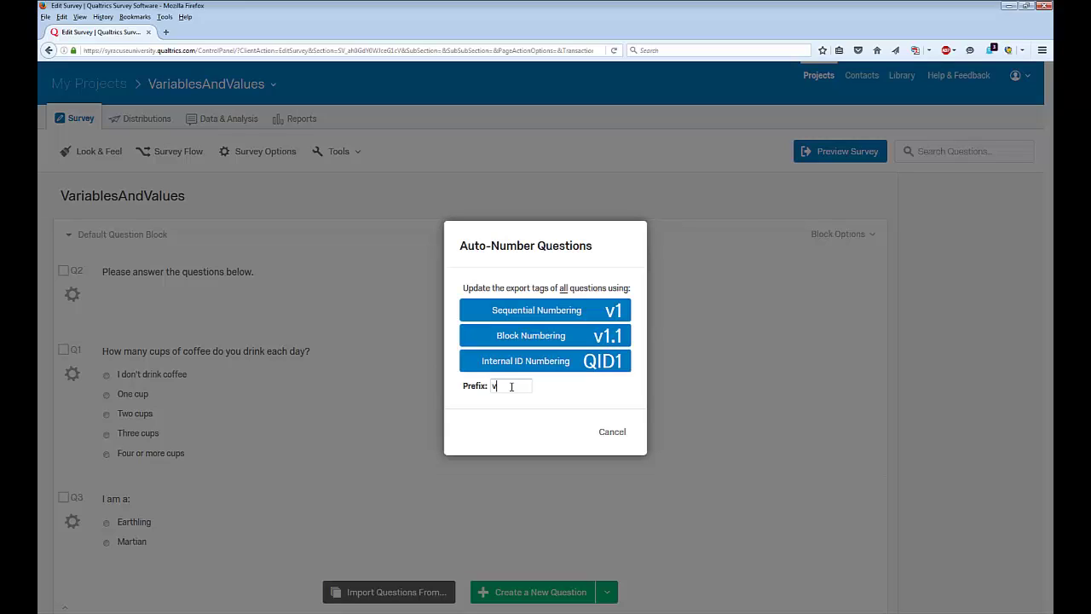
key(BackSpace)
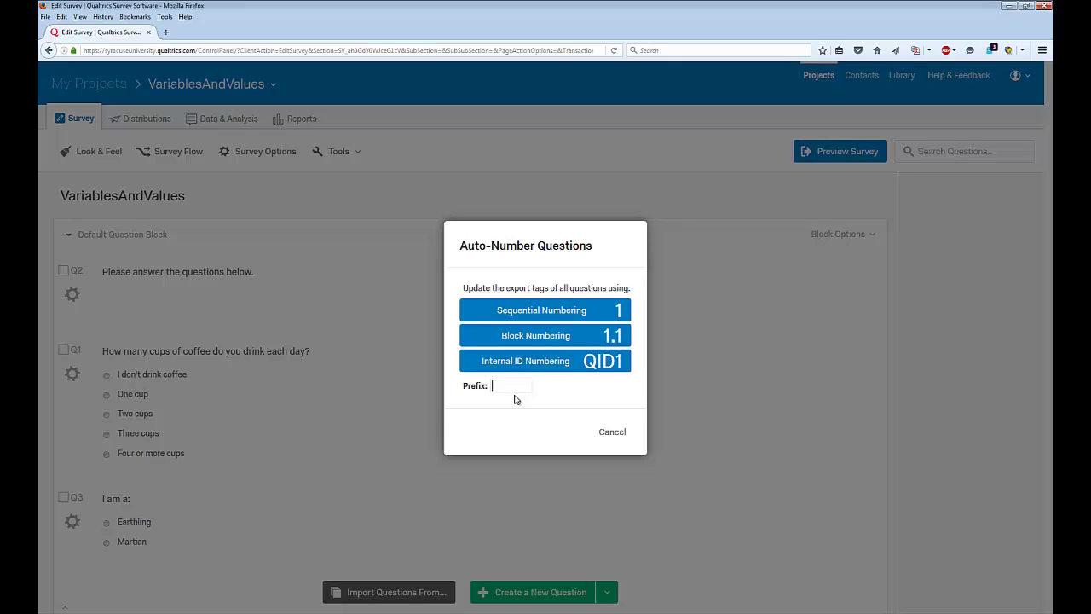
text(Q)
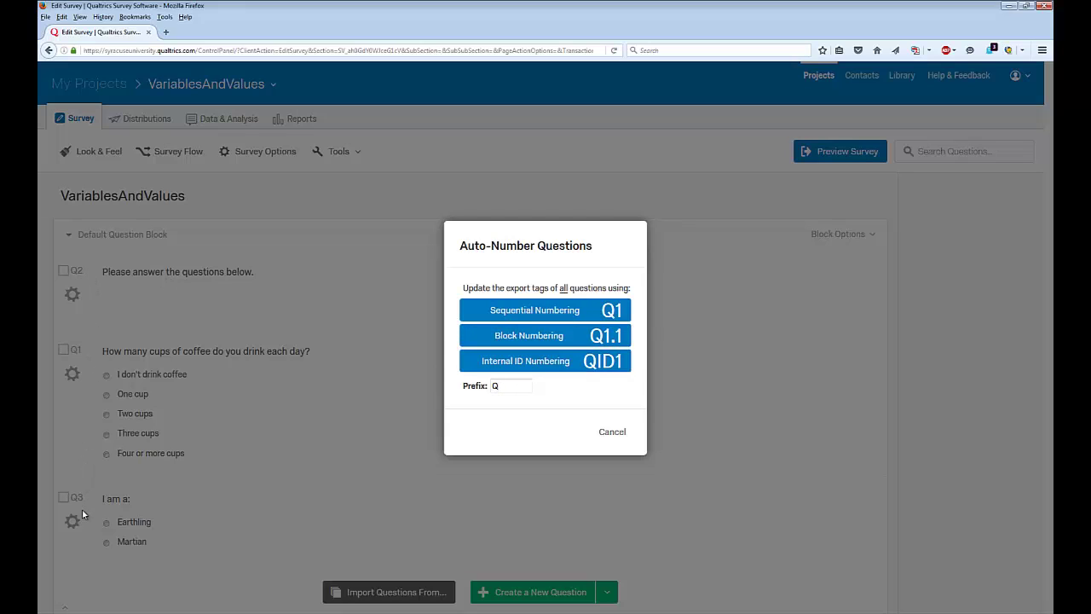
Step: Apply sequential numbering with the prefix Q to all questions and check the survey in a preview
click(518, 313)
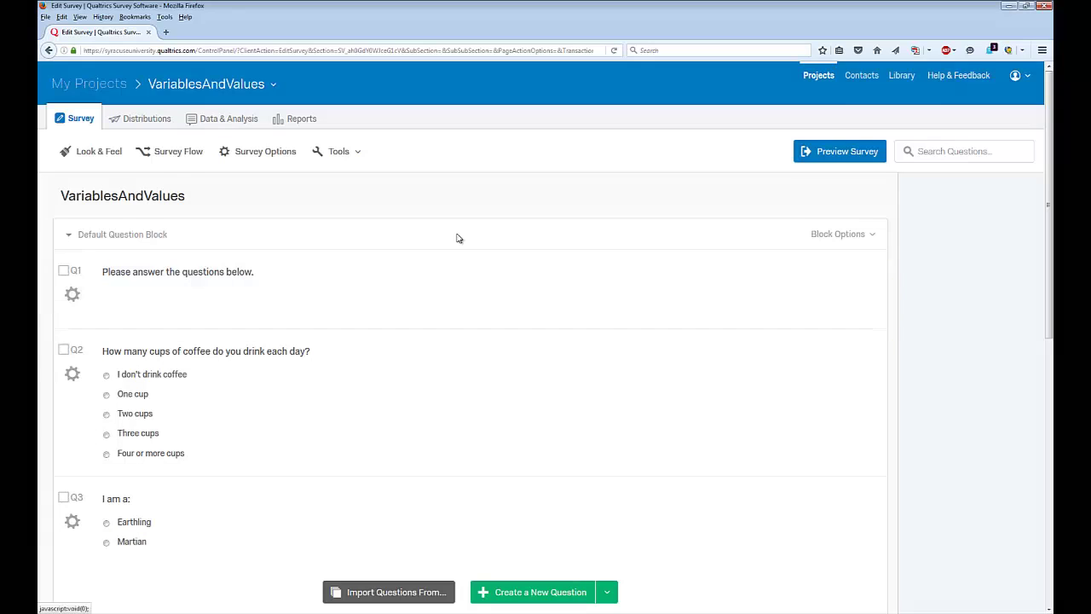
click(832, 157)
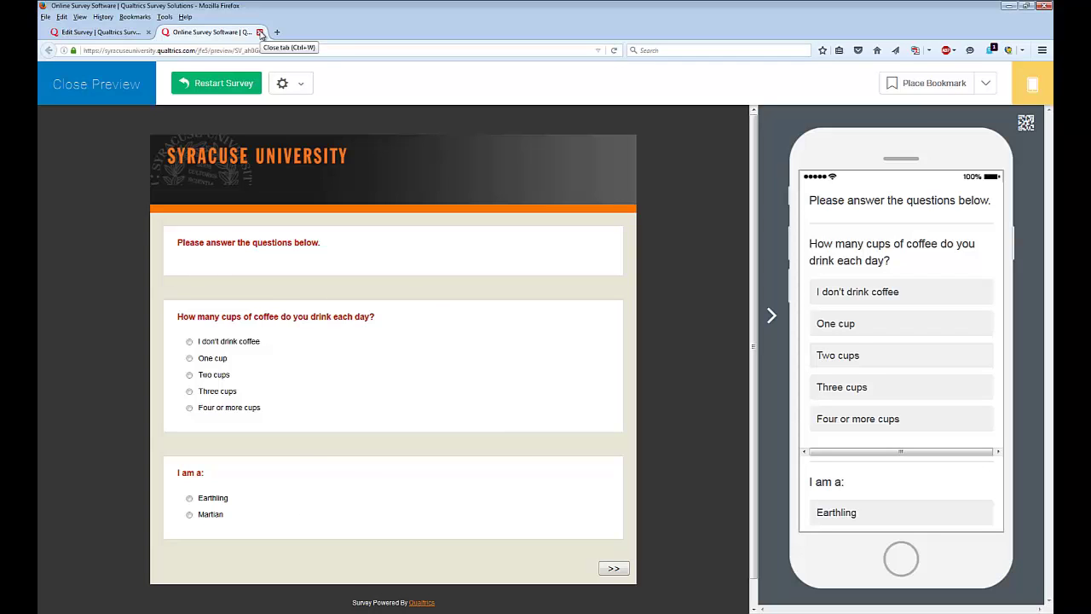
click(260, 33)
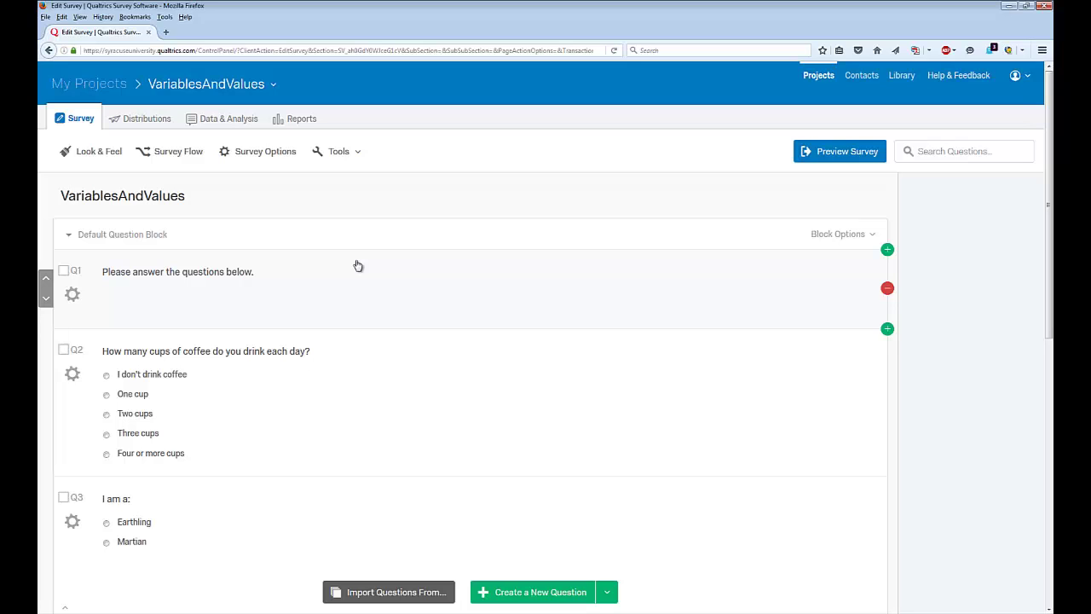
Step: Enable Show Question Numbers in the survey options, save, and check the survey in a preview
click(260, 161)
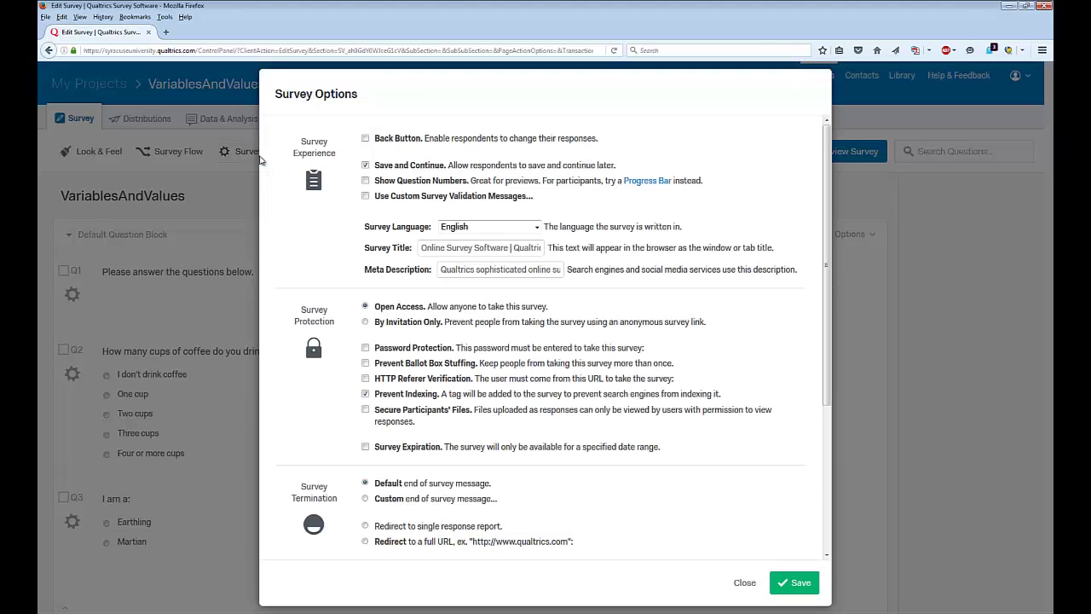
click(366, 181)
click(792, 583)
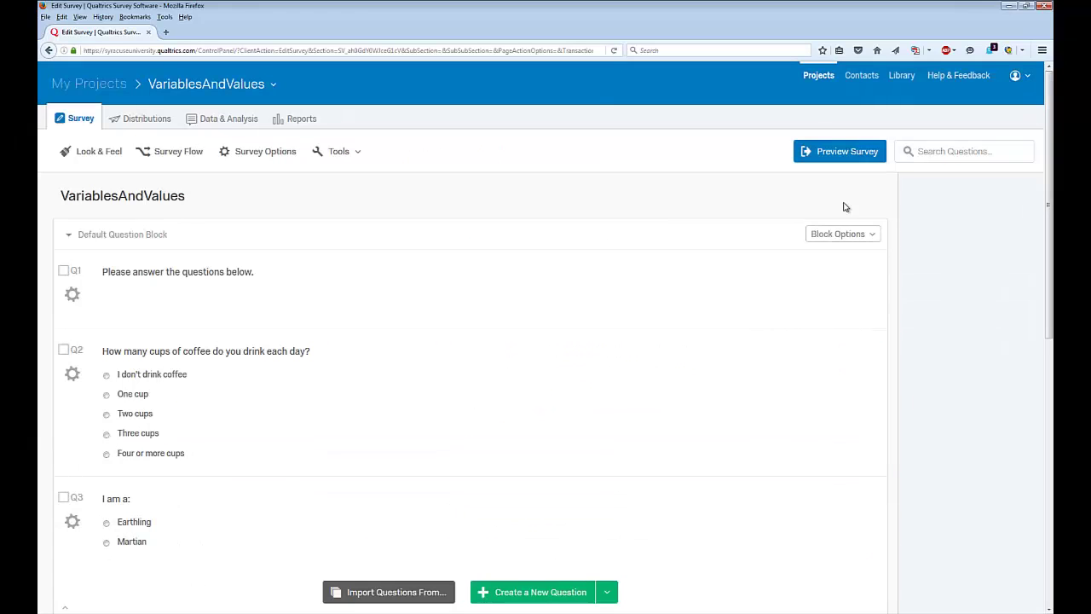
click(840, 158)
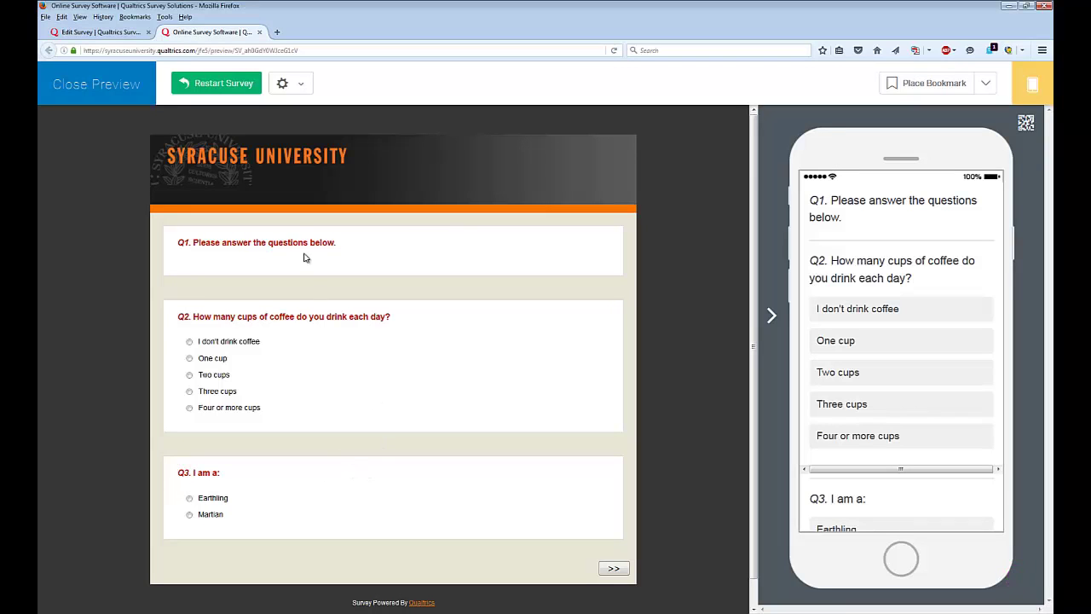
click(260, 33)
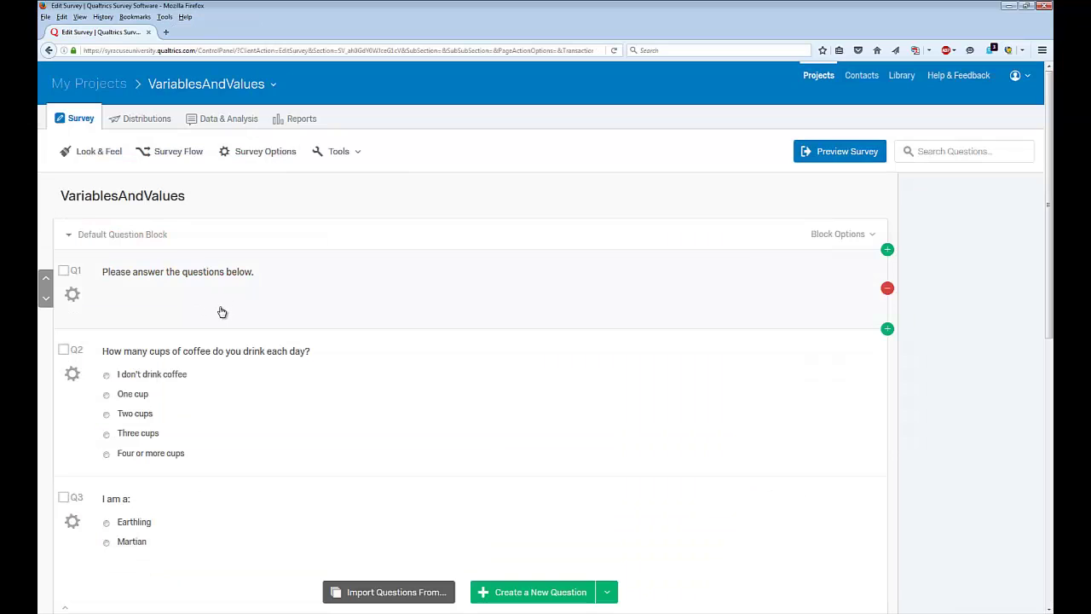
Step: Rename the instruction text's question tag as Inst1 and the cups of coffee question's tag as coffee
click(75, 272)
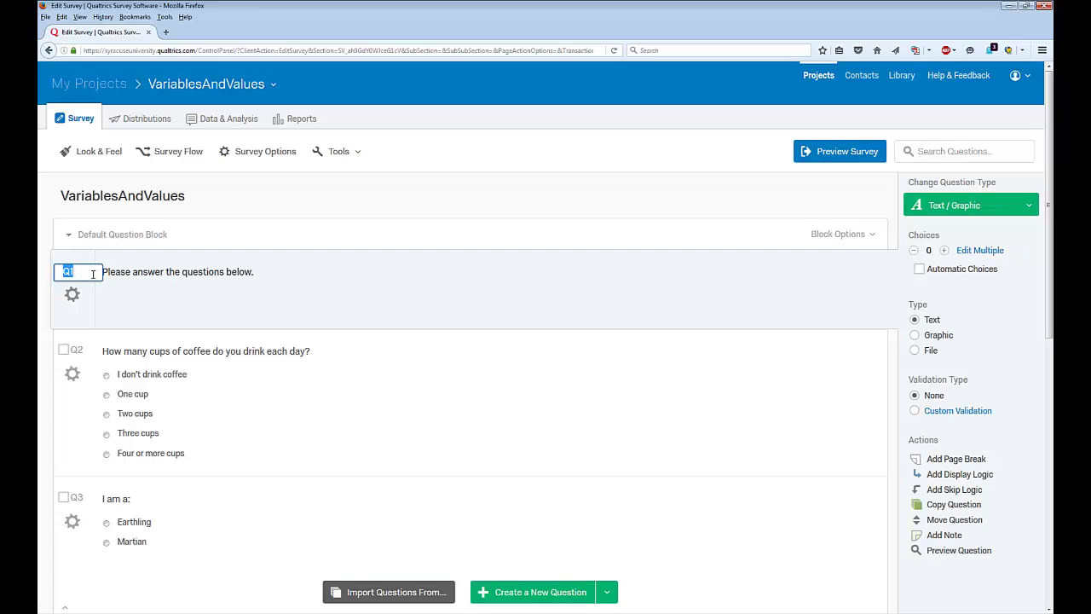
text(Inst1)
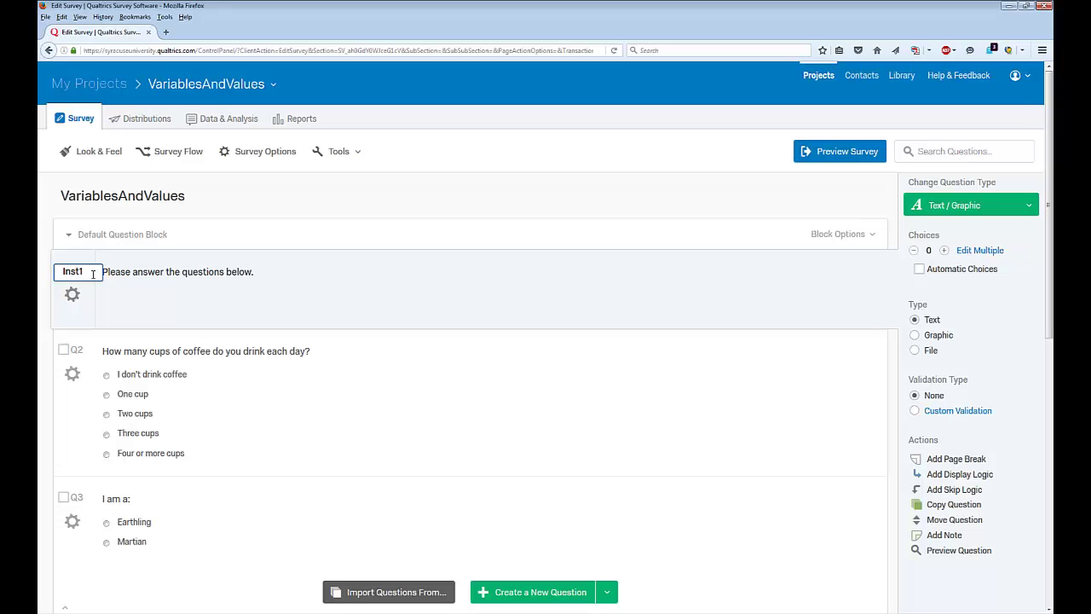
click(73, 351)
click(73, 351)
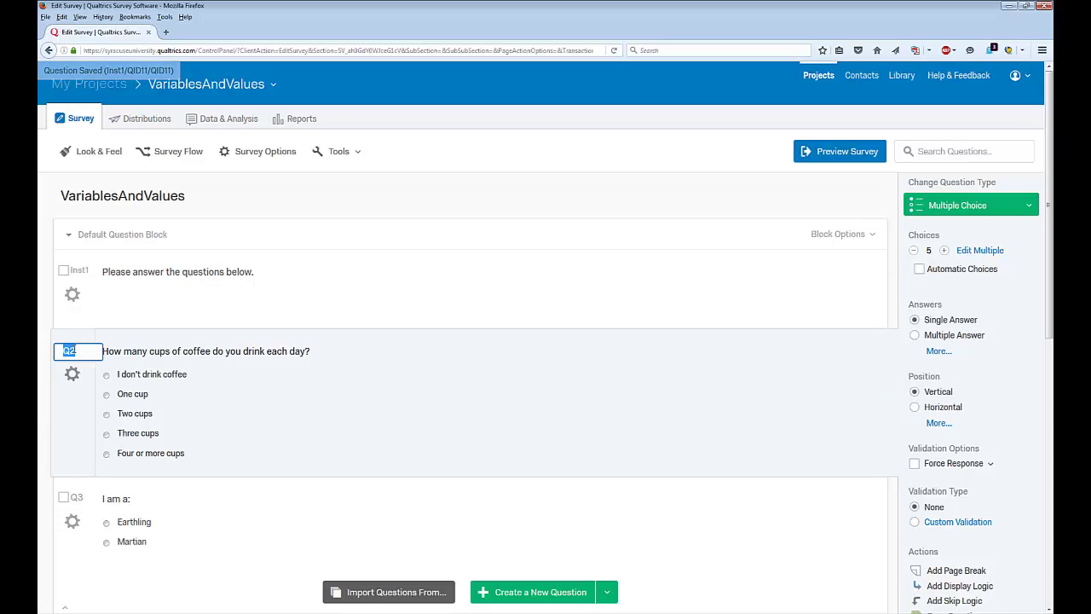
text(coffee)
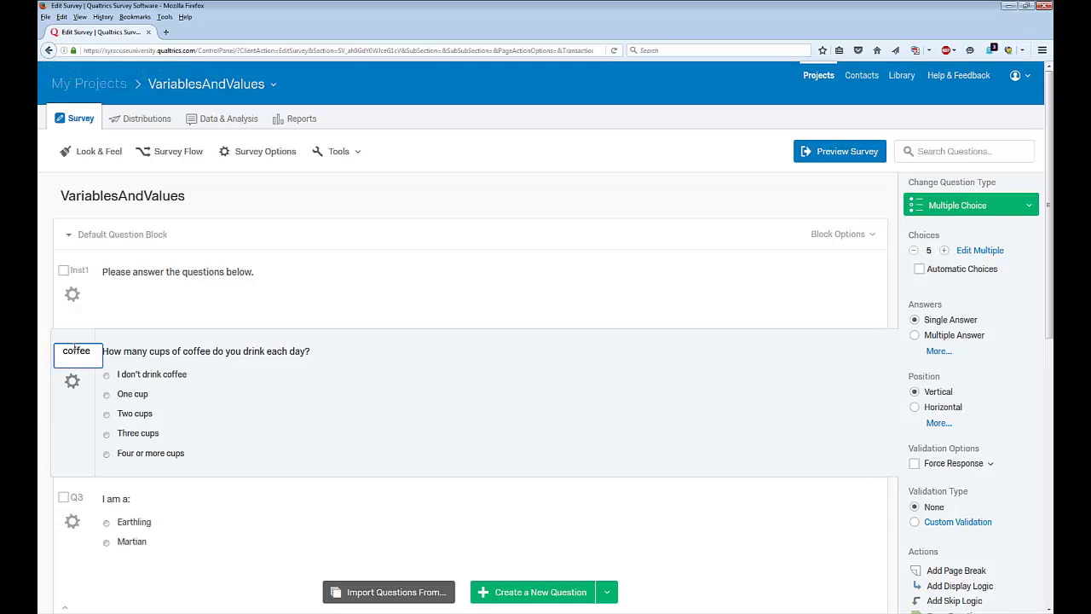
Step: Rename the tag of the "I am a:" question as my_planet and check the survey in a preview
click(81, 501)
click(79, 499)
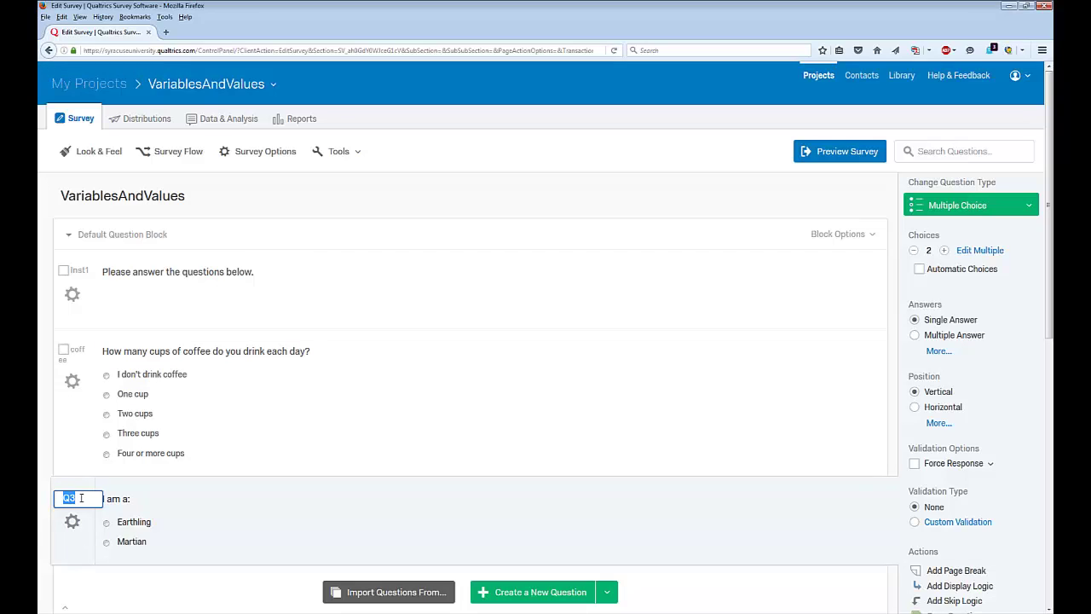
text(my)
text(_planet)
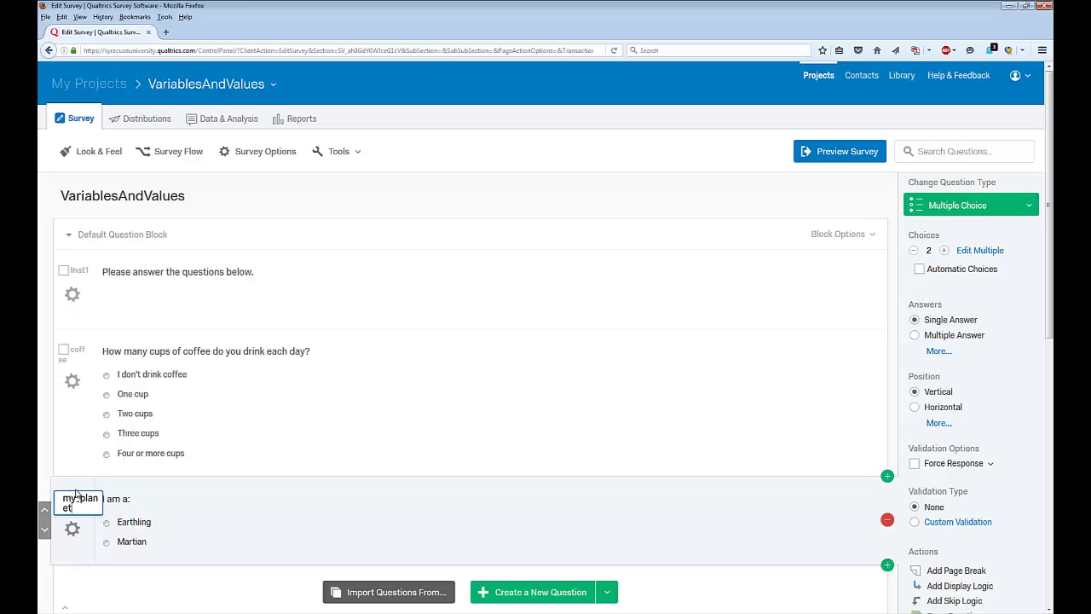
click(72, 556)
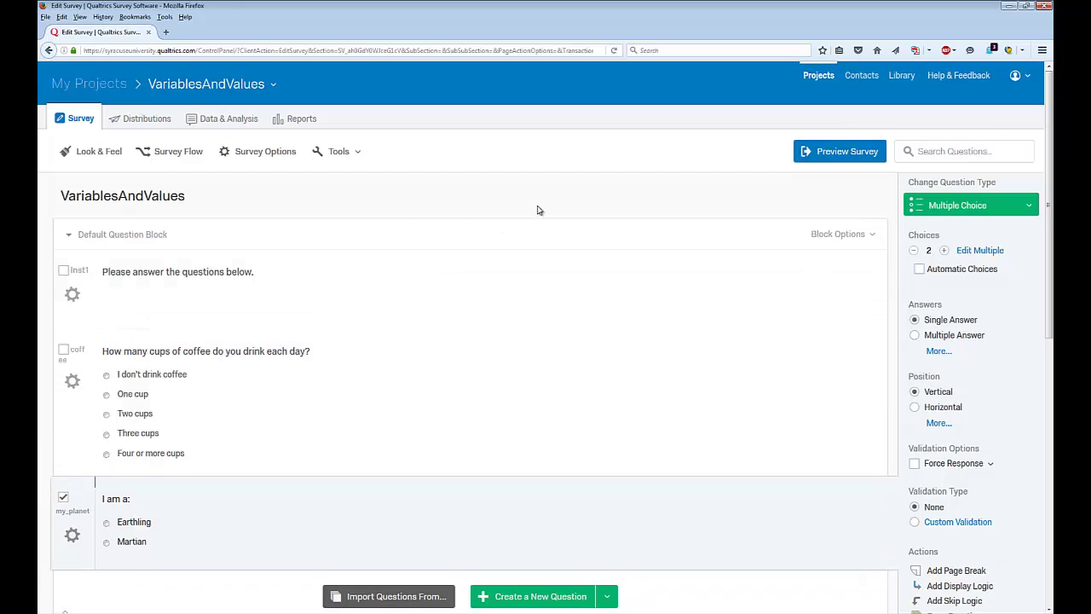
click(824, 153)
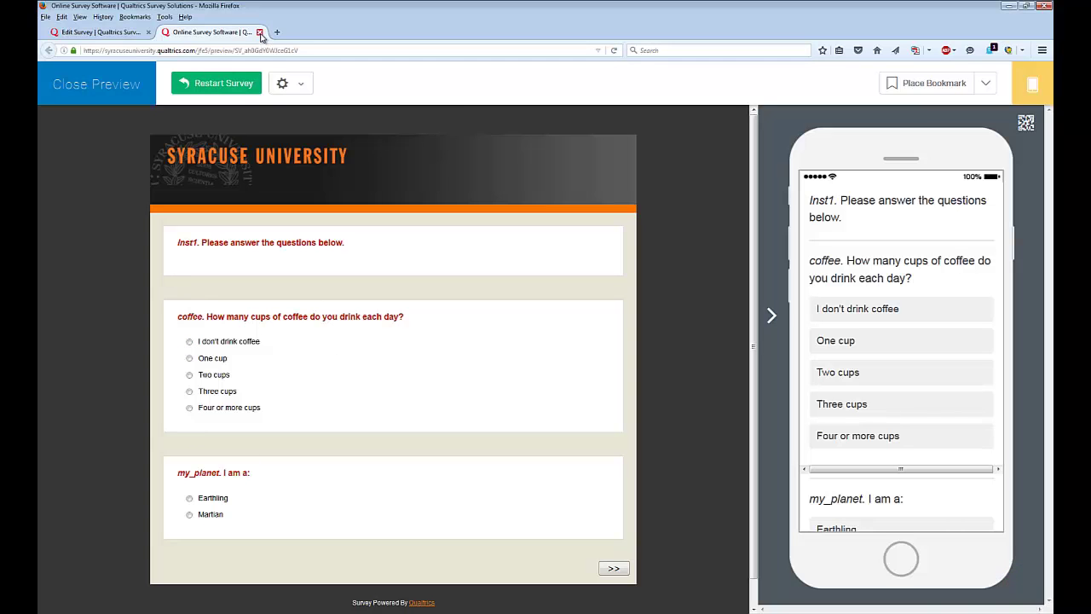
click(259, 32)
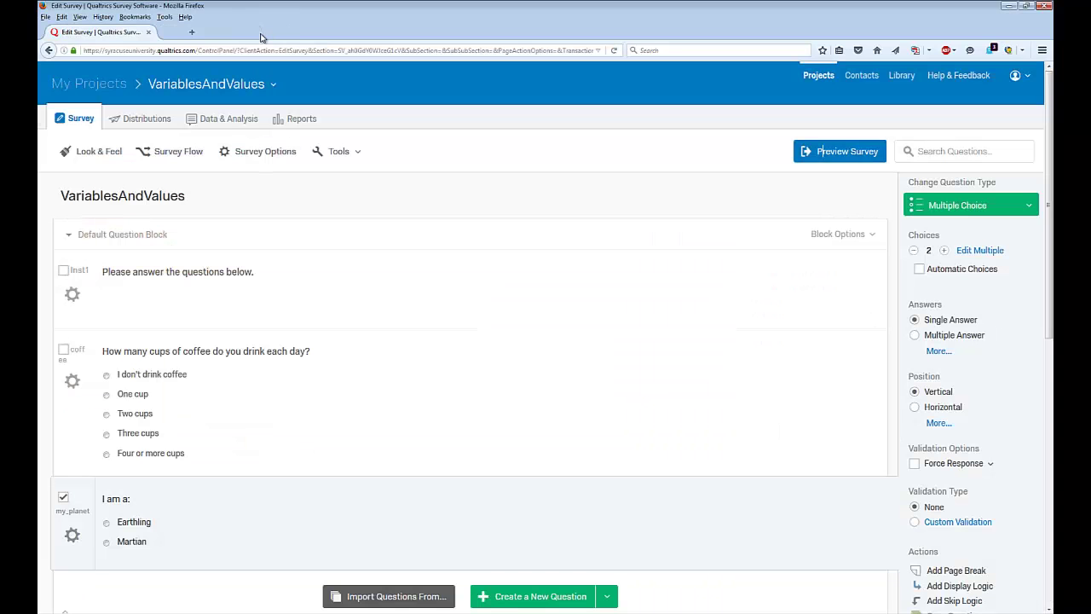
Step: Disable Show Question Numbers in the survey options and save the change
click(260, 154)
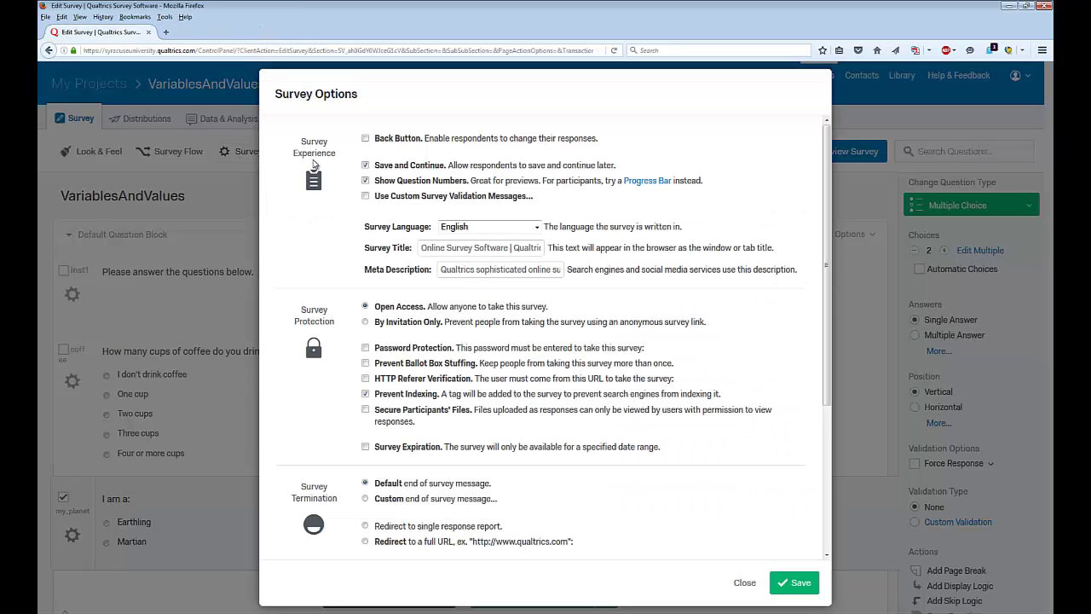
click(365, 181)
click(799, 583)
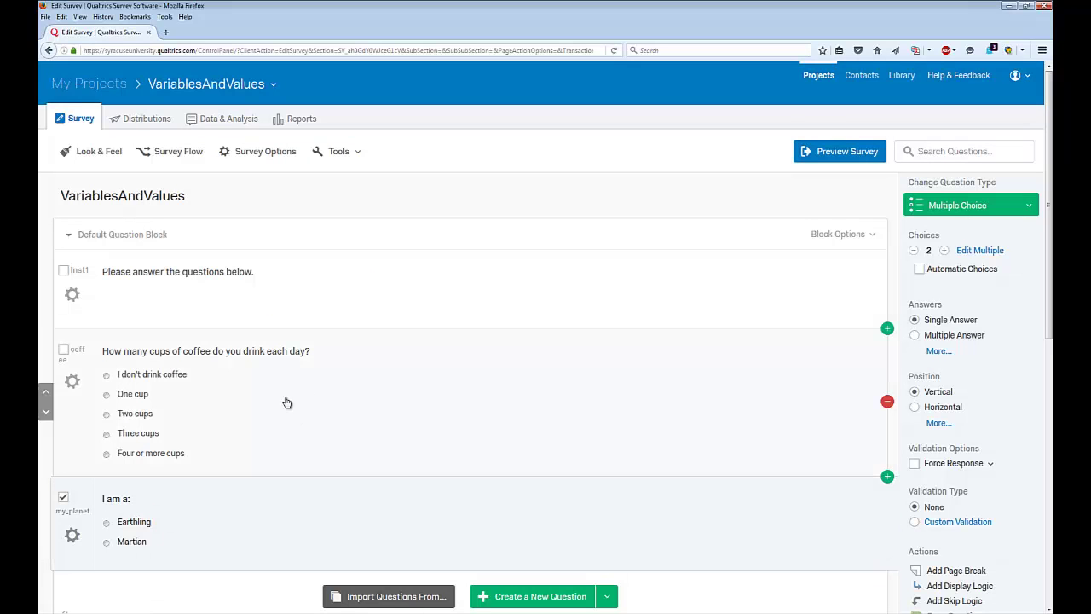
Step: Number the question texts manually, putting "1." before the coffee question and "2." before "I am a:"
click(203, 358)
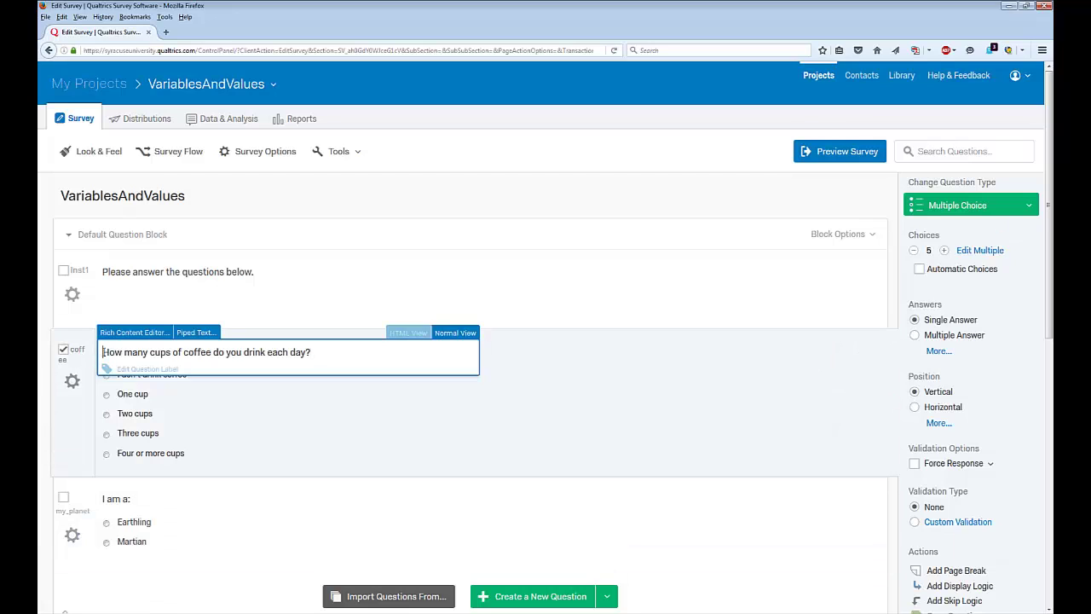
text(1.)
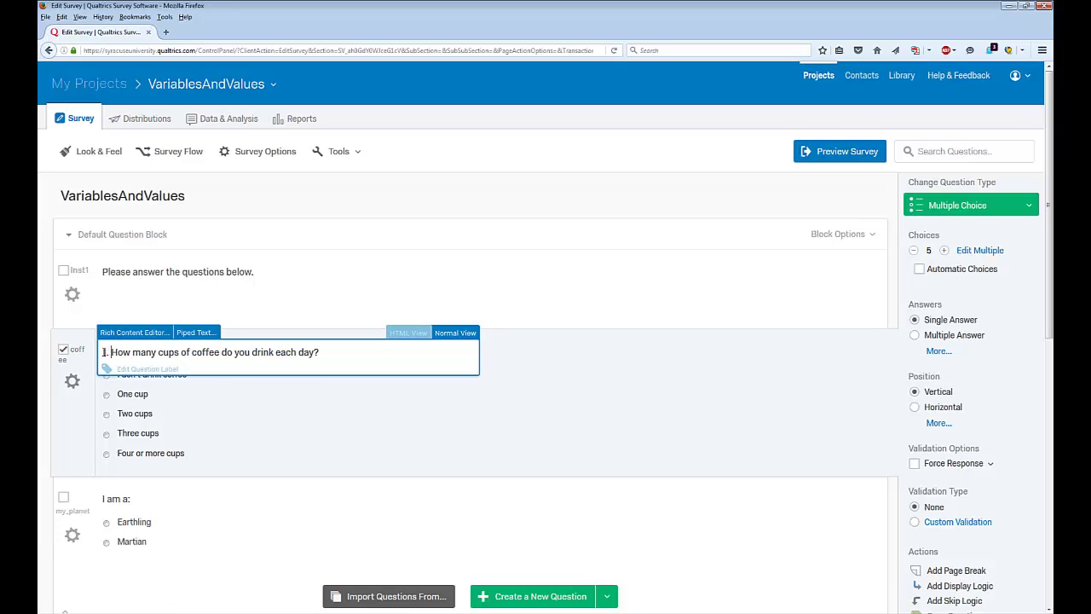
click(107, 501)
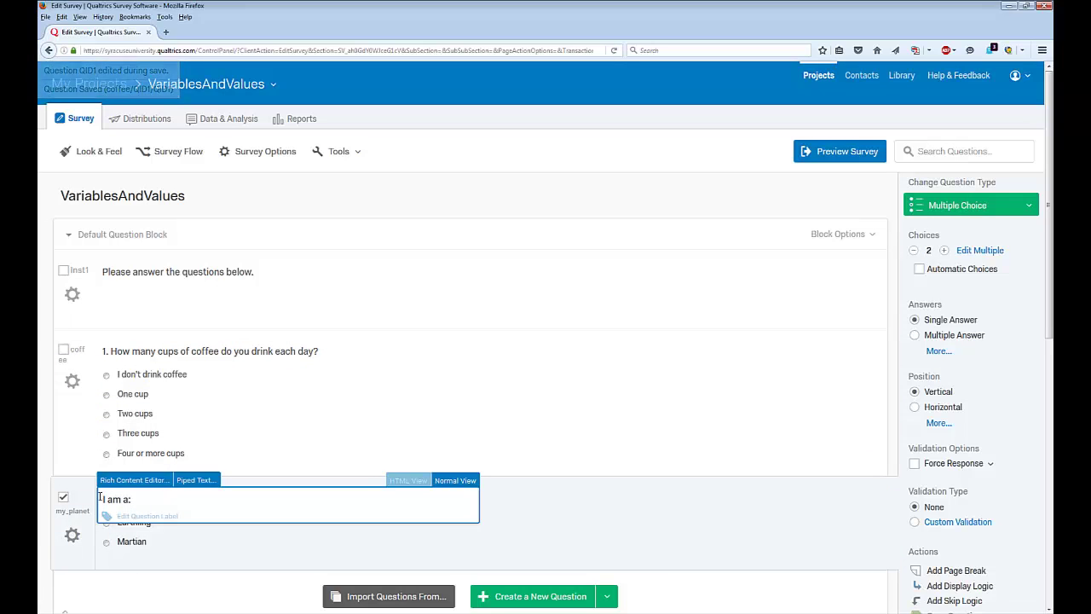
text(2.)
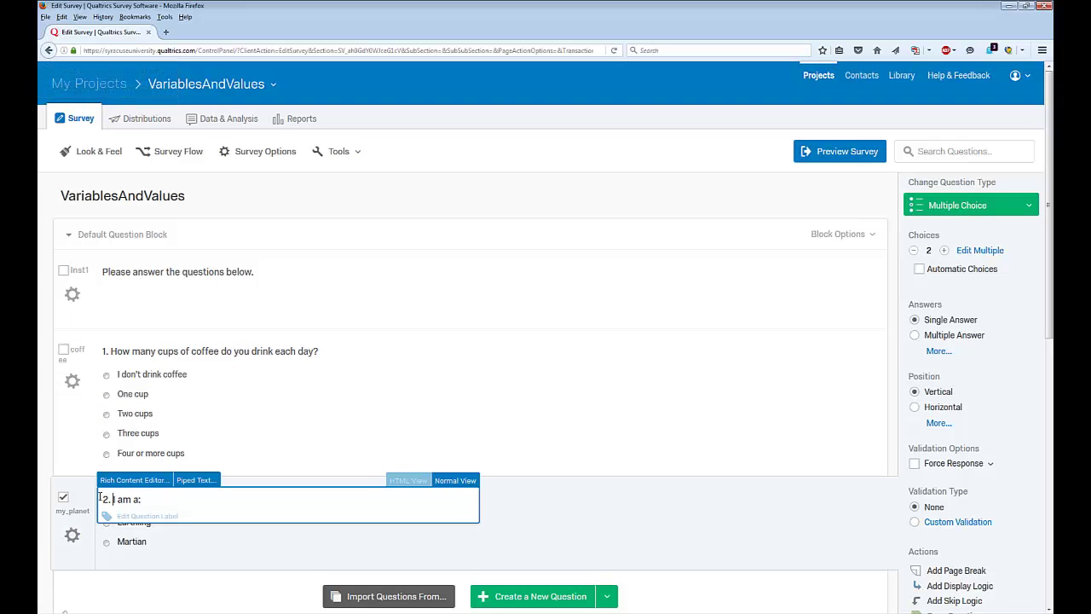
Step: Finish editing the "I am a:" question text and check the manual question numbers in a survey preview
click(263, 450)
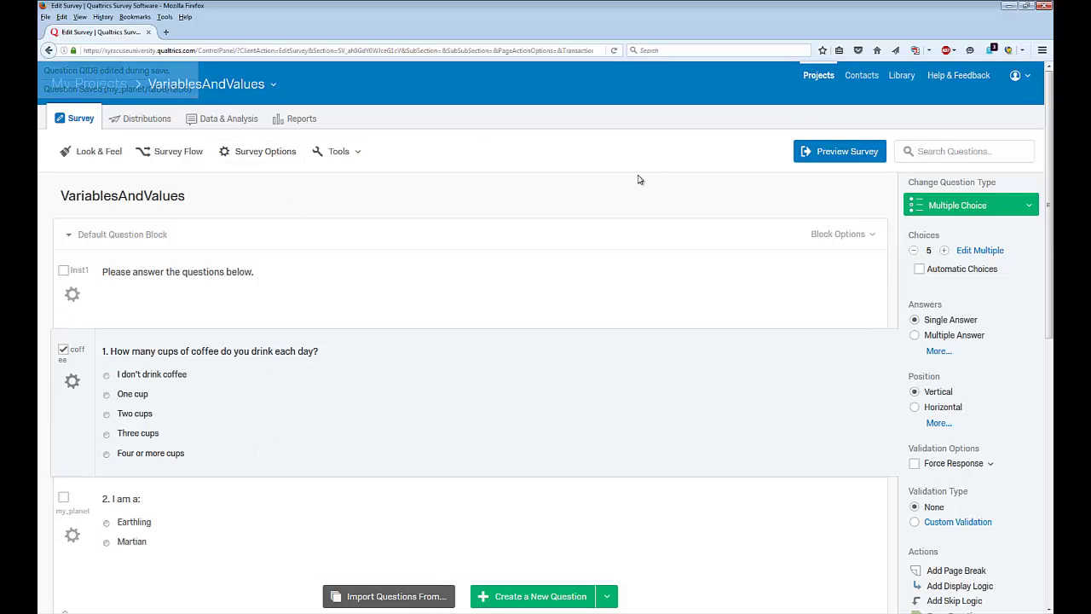
click(832, 156)
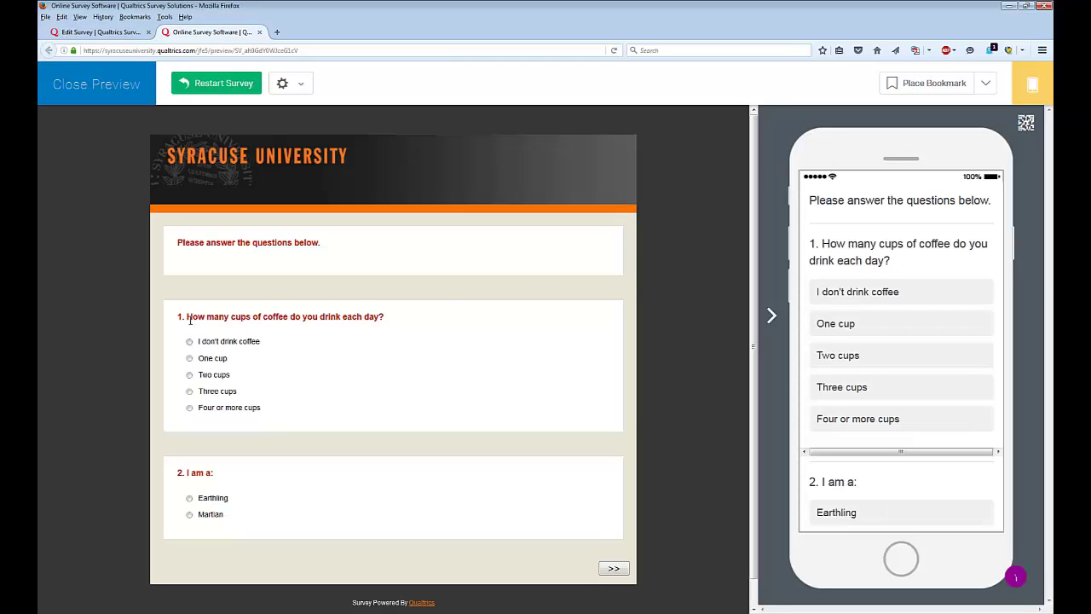
click(259, 31)
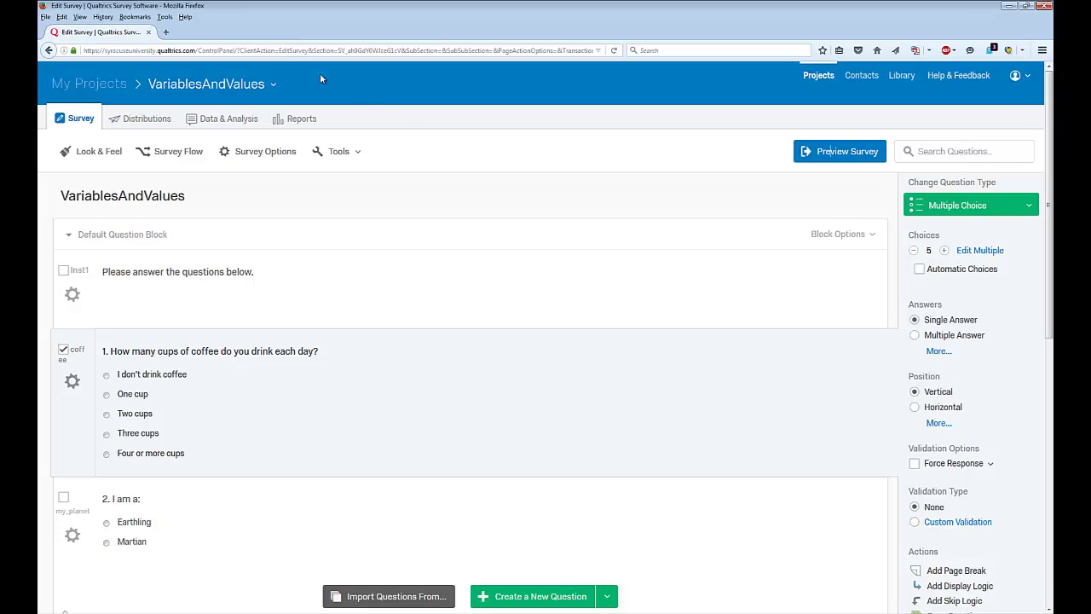
Step: Open the survey's look and feel settings and try the With Text and Without Text progress bars
click(87, 157)
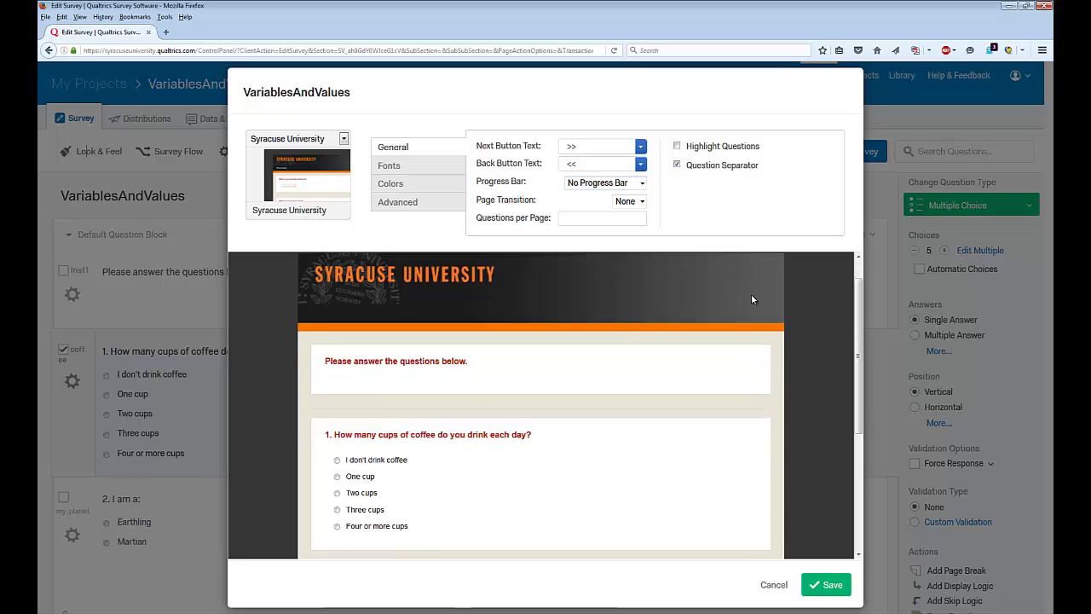
scroll(752, 299, down, 5)
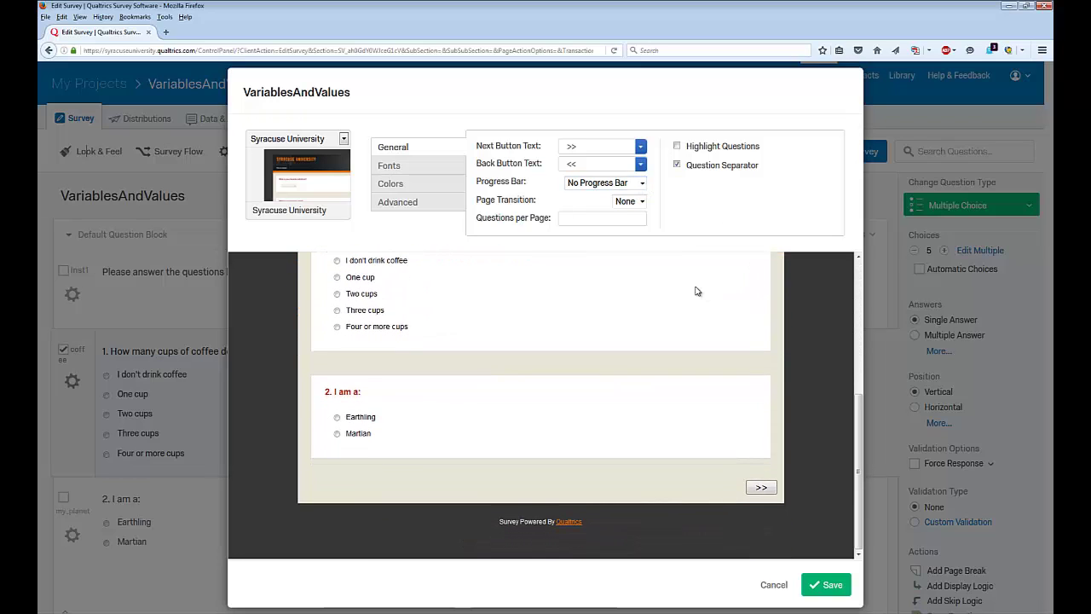
click(643, 186)
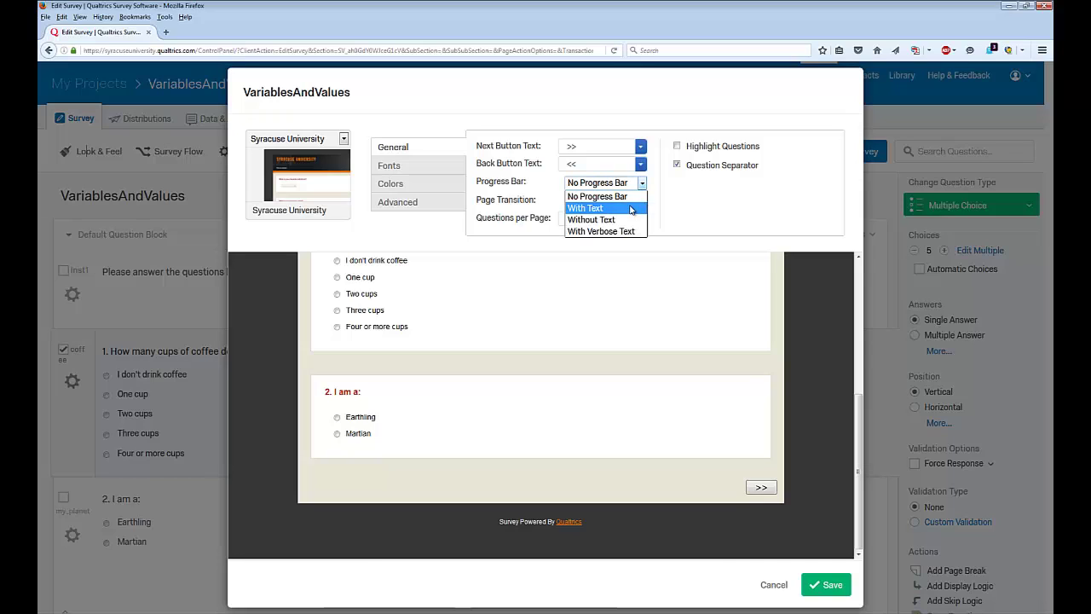
click(631, 210)
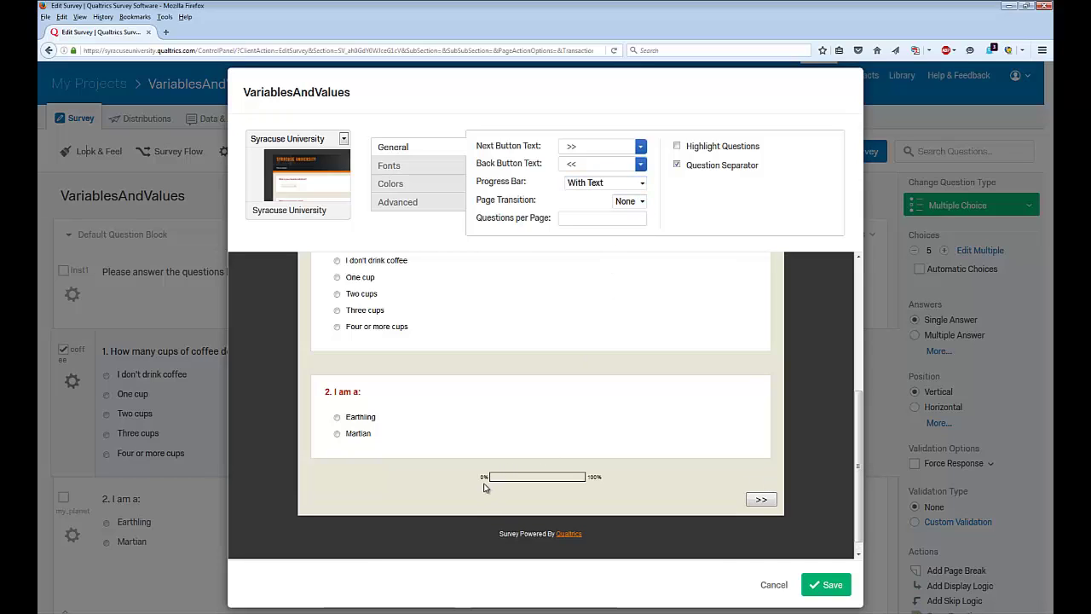
click(642, 184)
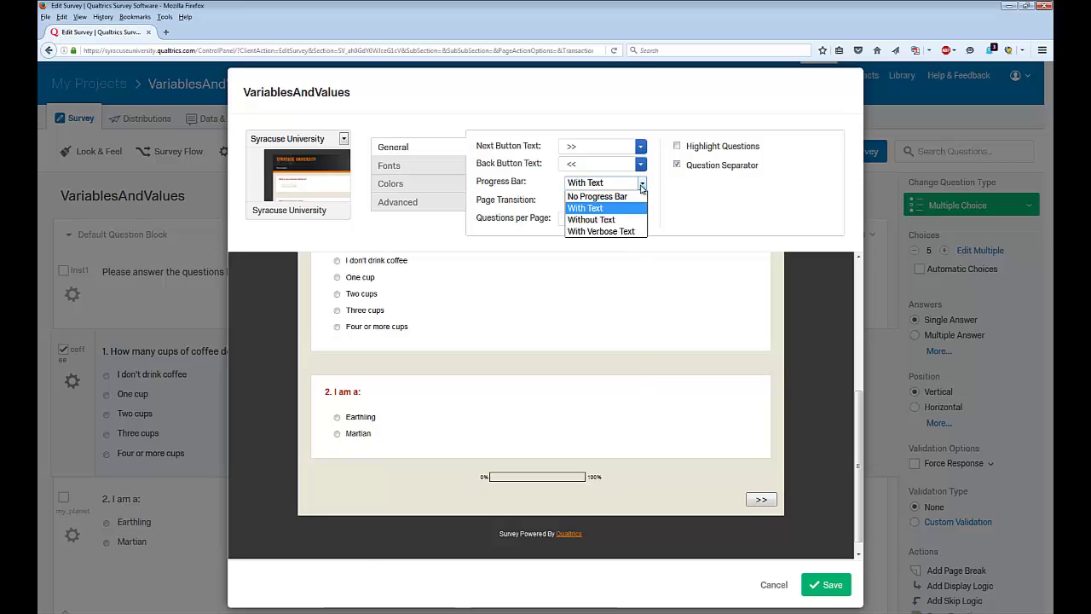
click(624, 219)
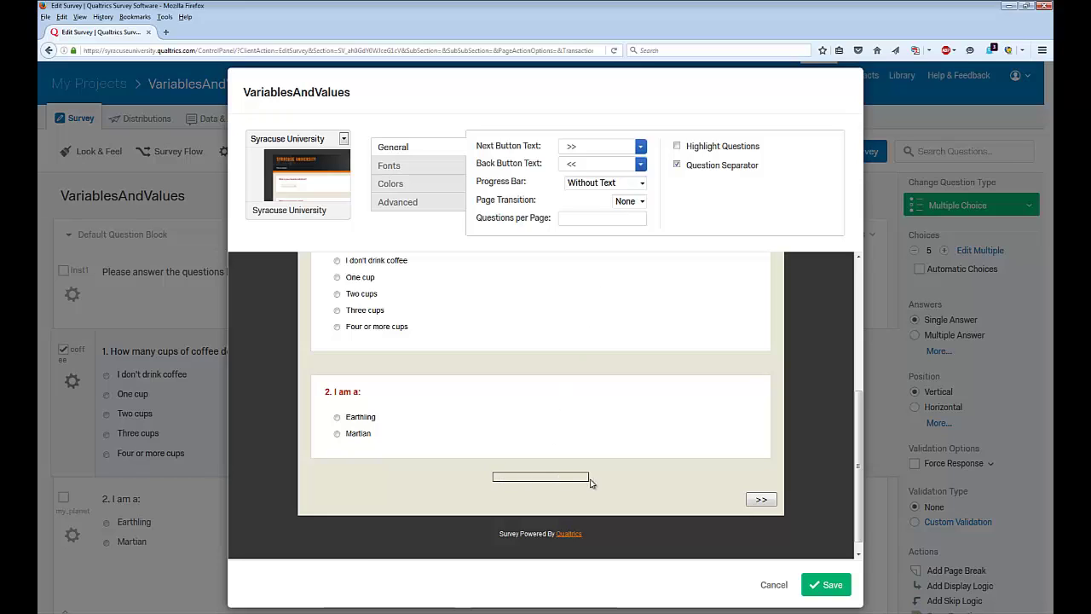
Step: Set the progress bar to With Verbose Text, save the setting and check it in a survey preview
click(641, 184)
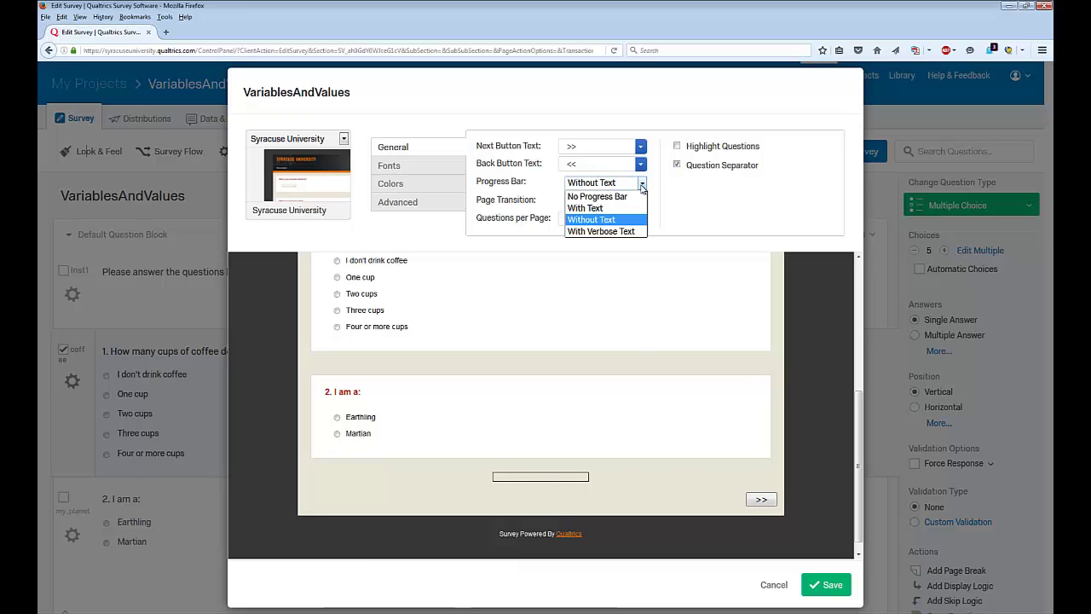
click(620, 232)
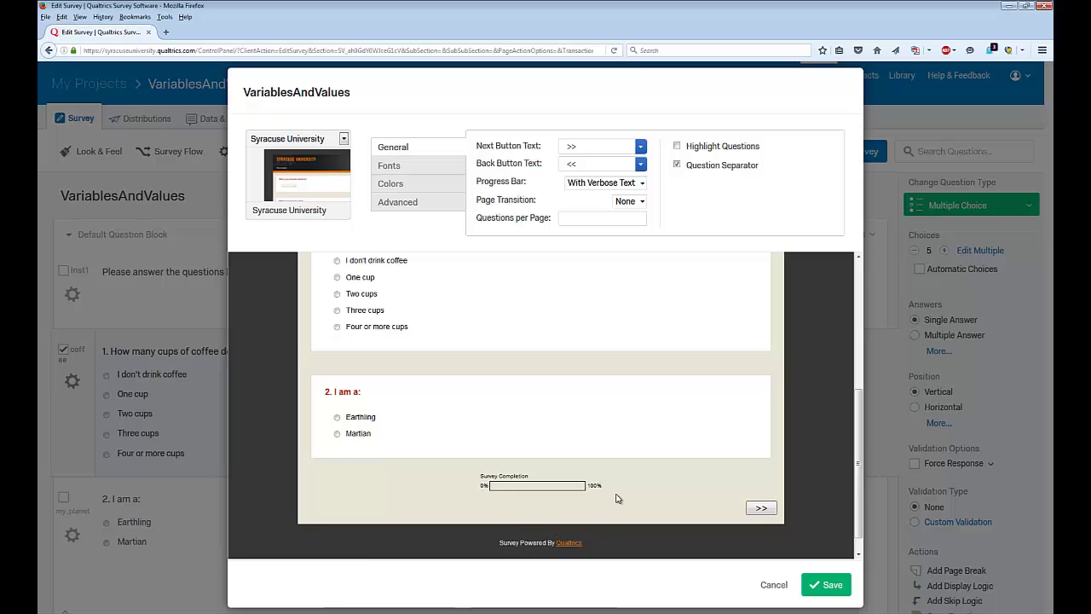
click(815, 586)
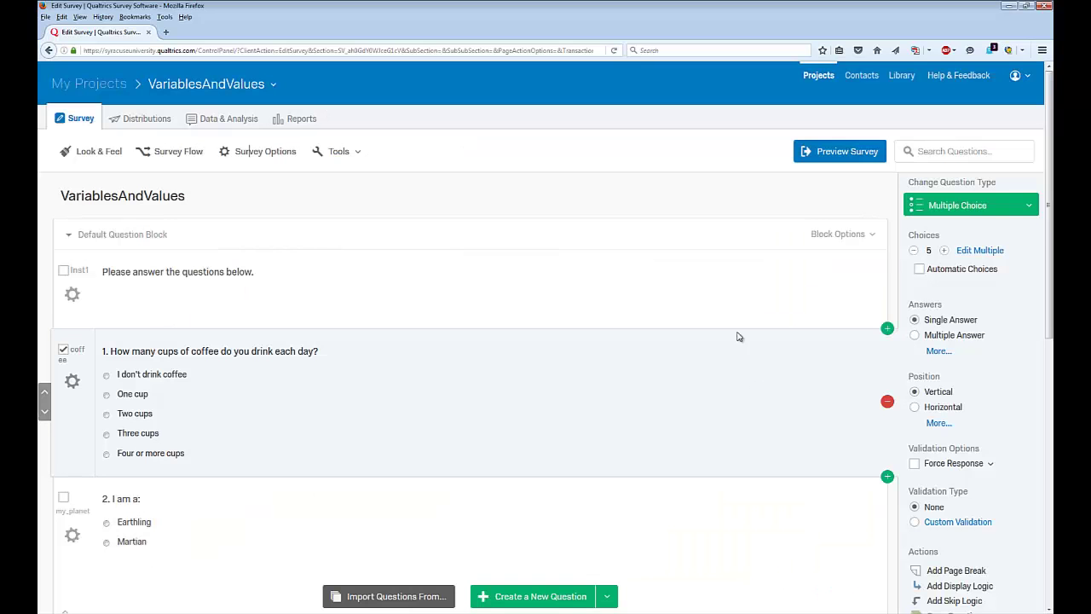
click(825, 153)
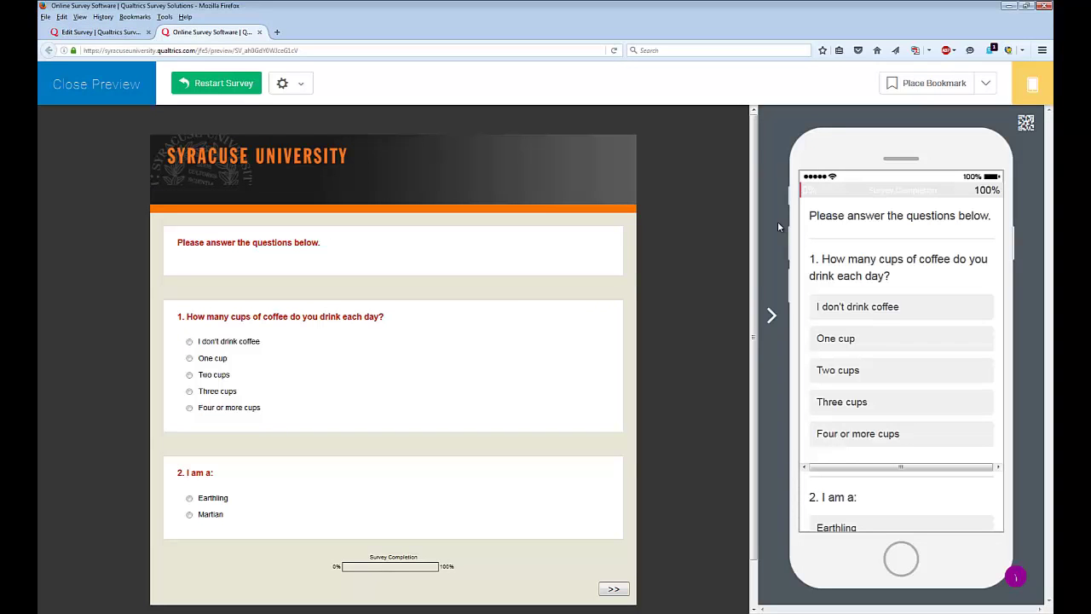
key(ctrl+w)
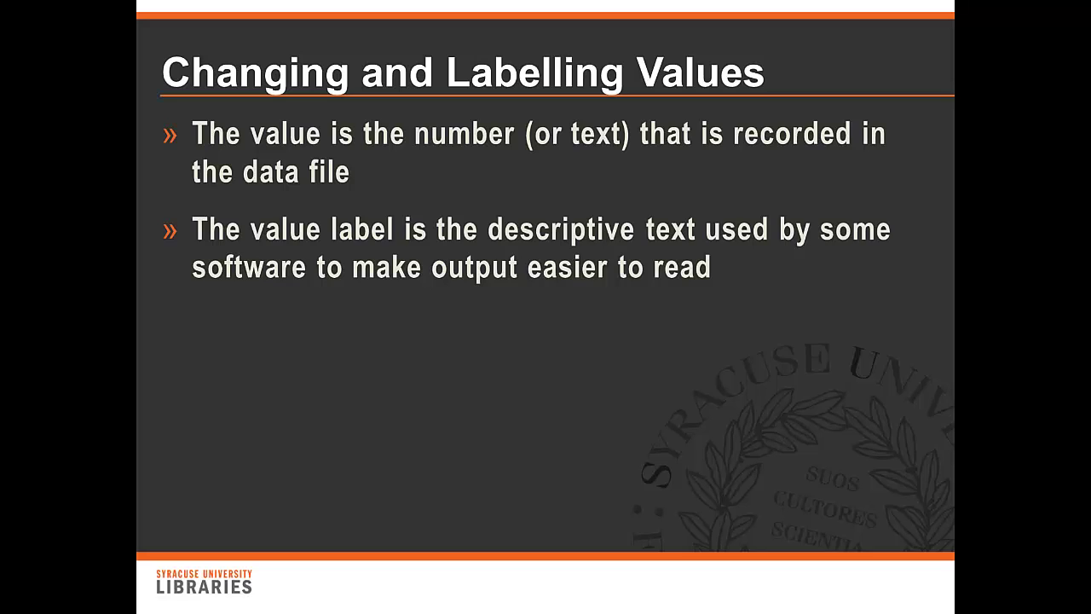
key(Right)
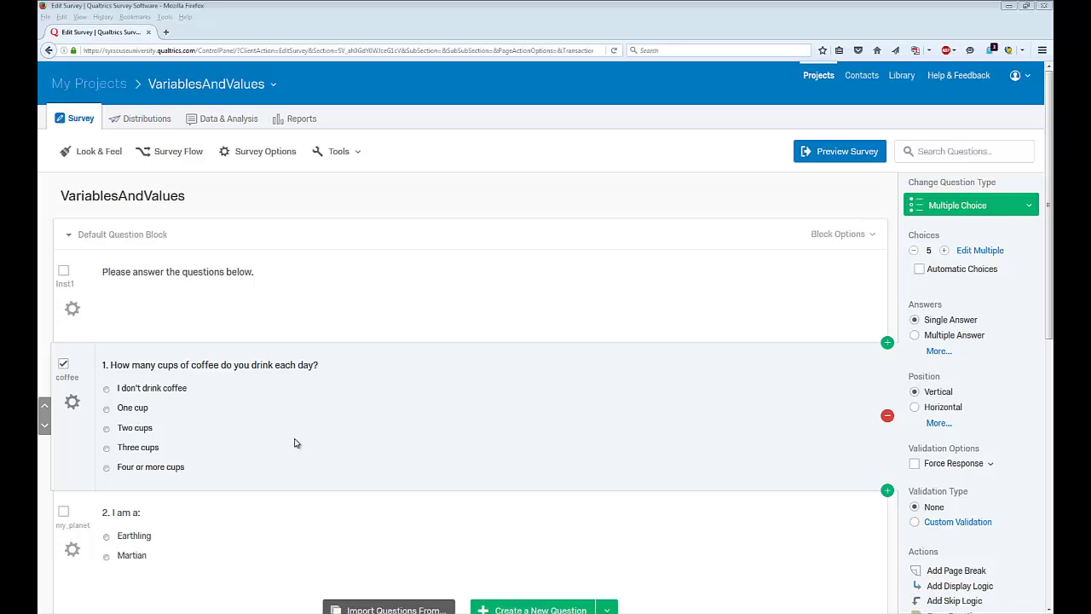
Step: Open value recoding for the coffee question and enable both Recode Values and Variable Naming
click(72, 404)
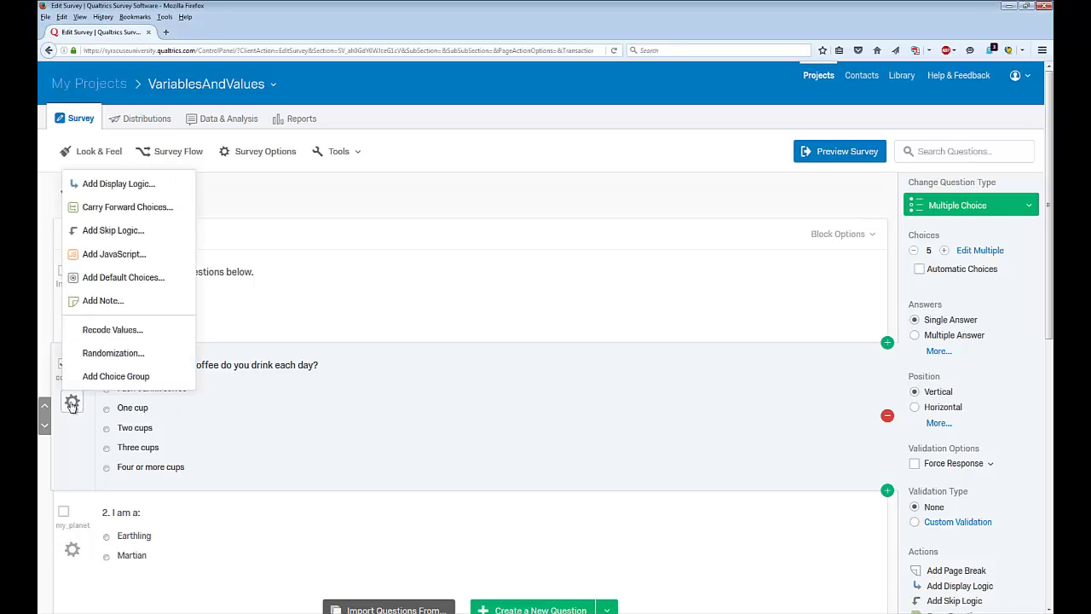
click(104, 336)
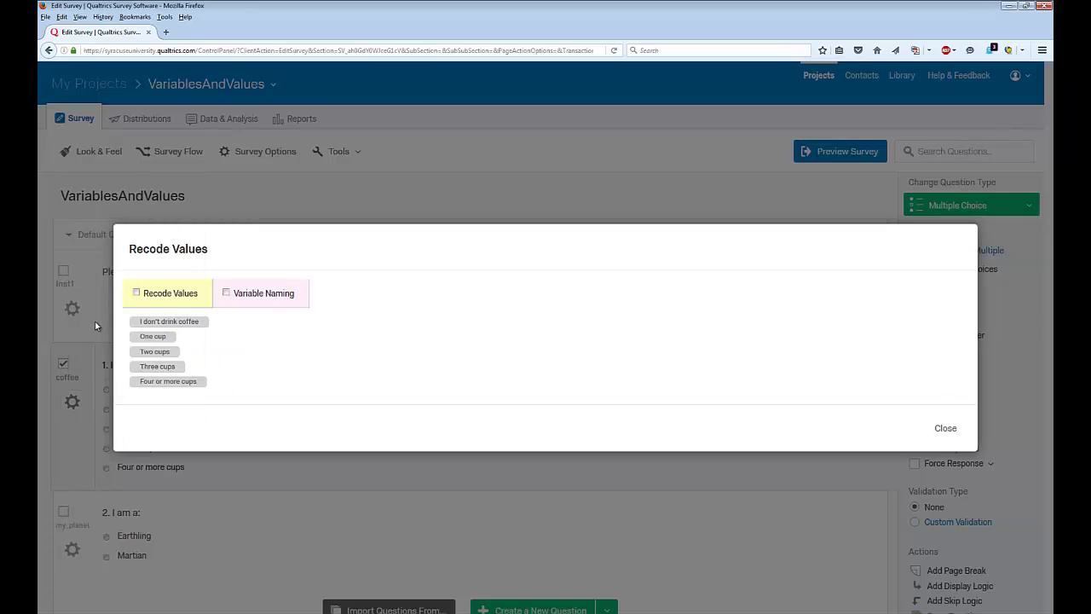
click(136, 294)
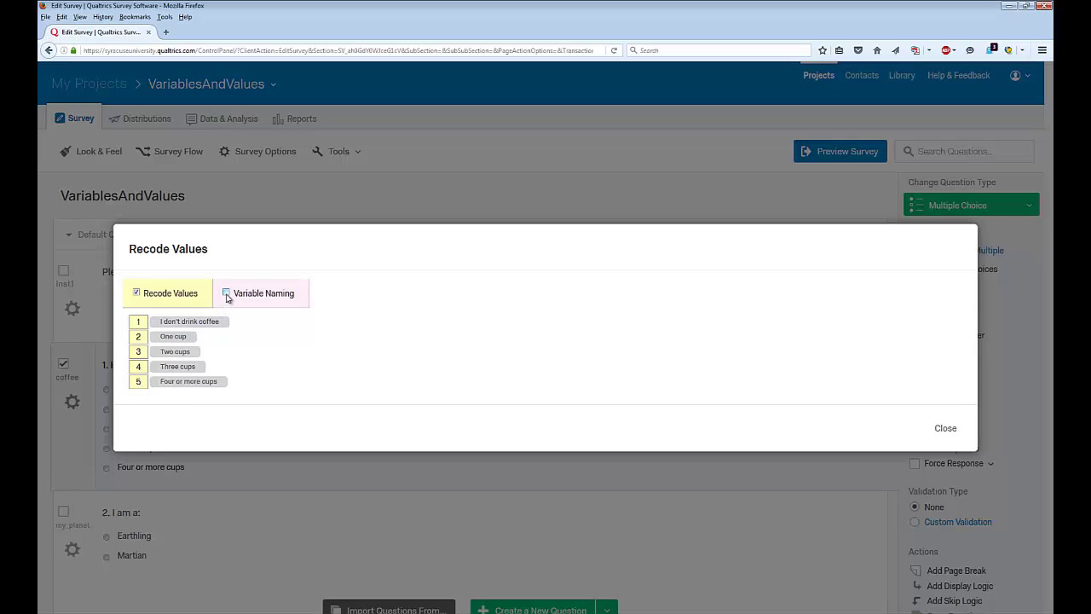
click(227, 294)
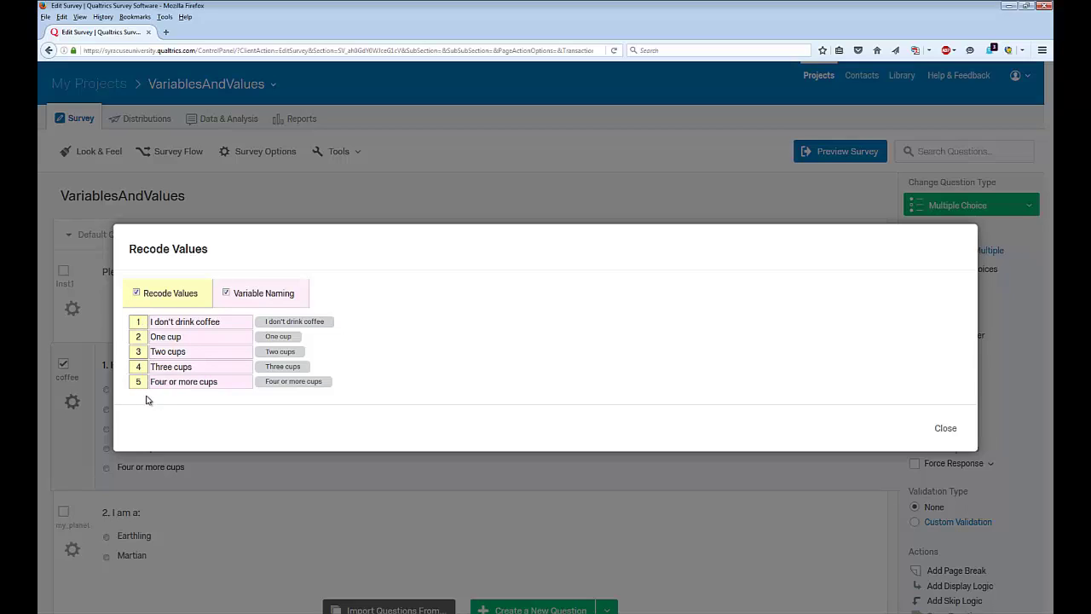
Step: Recode the five coffee choices as 0, 1, 2, 3 and 4, starting with "I don't drink coffee"
click(143, 321)
key(BackSpace)
text(0)
key(Tab)
text(1)
double_click(132, 352)
text(2)
double_click(134, 367)
text(3)
double_click(130, 382)
text(4)
Step: Label the coffee values None, One, Two, Three and More than four, and close the recoding settings
click(224, 321)
drag(224, 322, 149, 321)
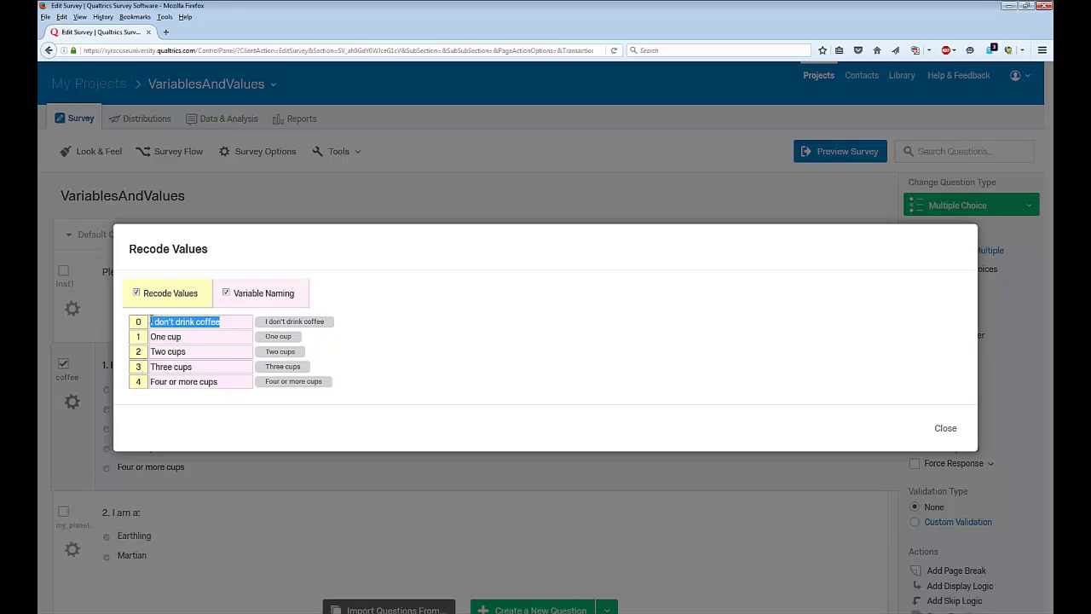
text(None)
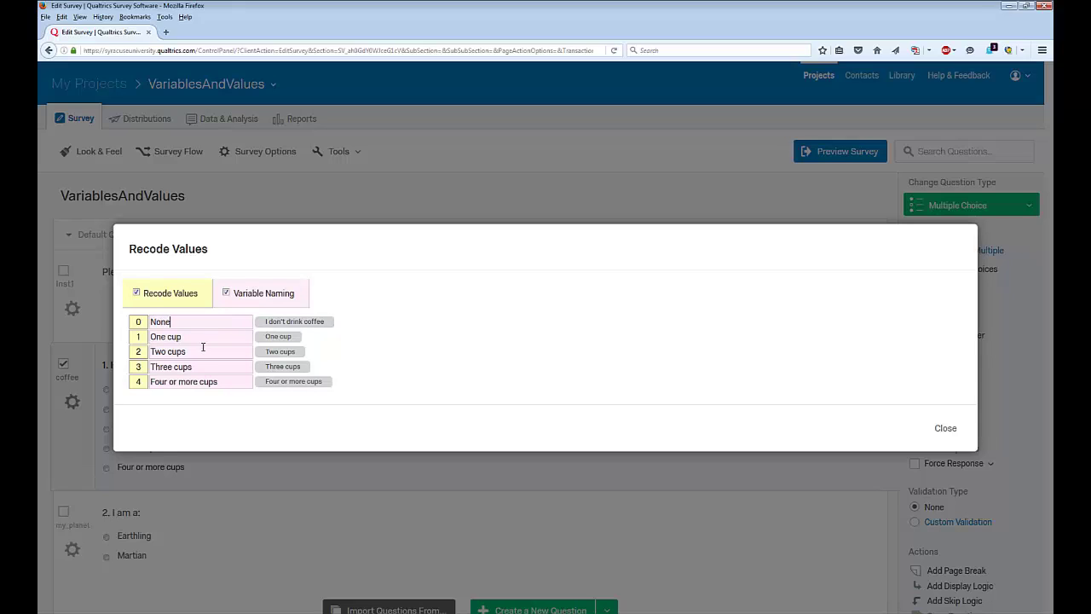
drag(181, 336, 167, 336)
key(BackSpace)
drag(187, 351, 154, 381)
key(BackSpace)
key(BackSpace)
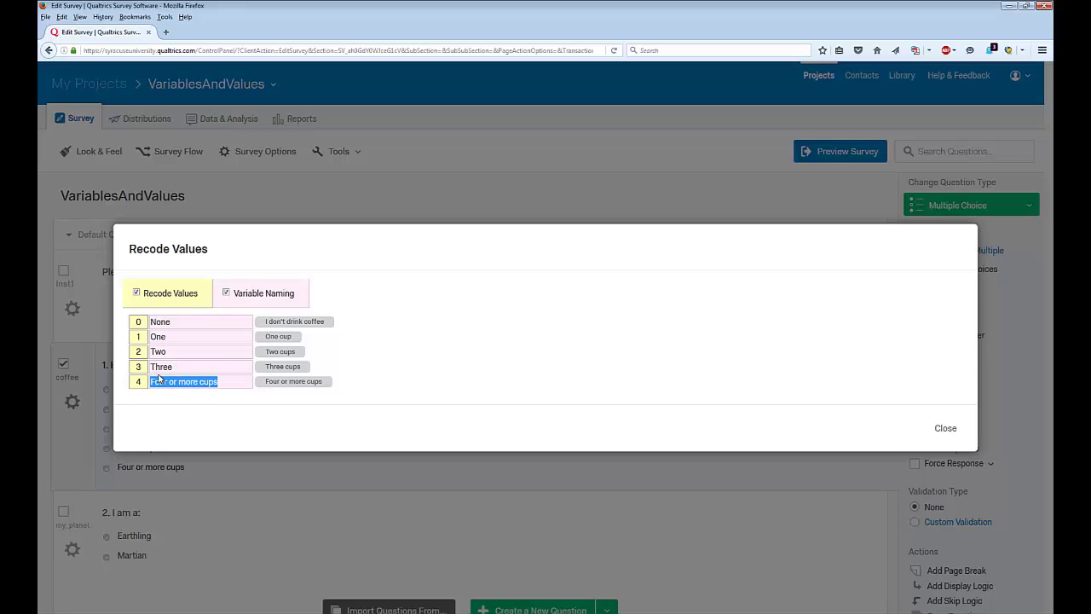
text(More tha)
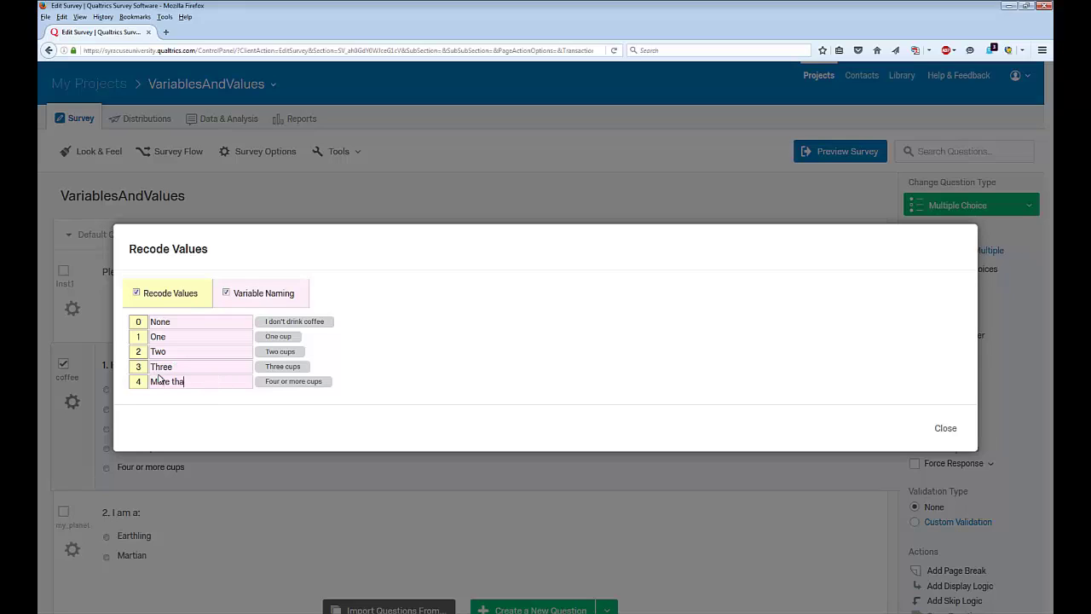
text(n four)
click(944, 429)
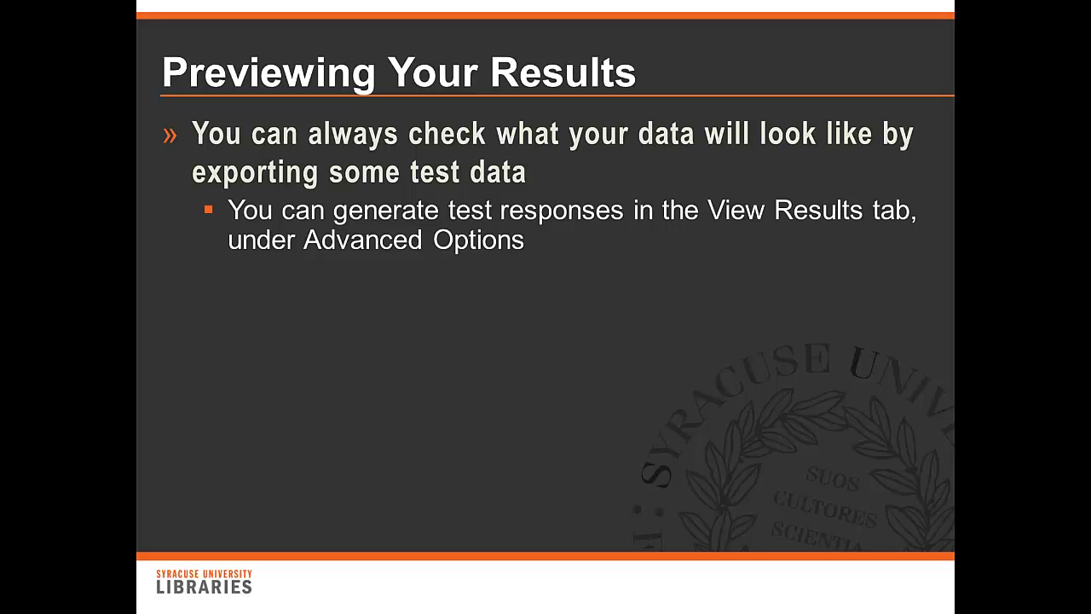
key(Right)
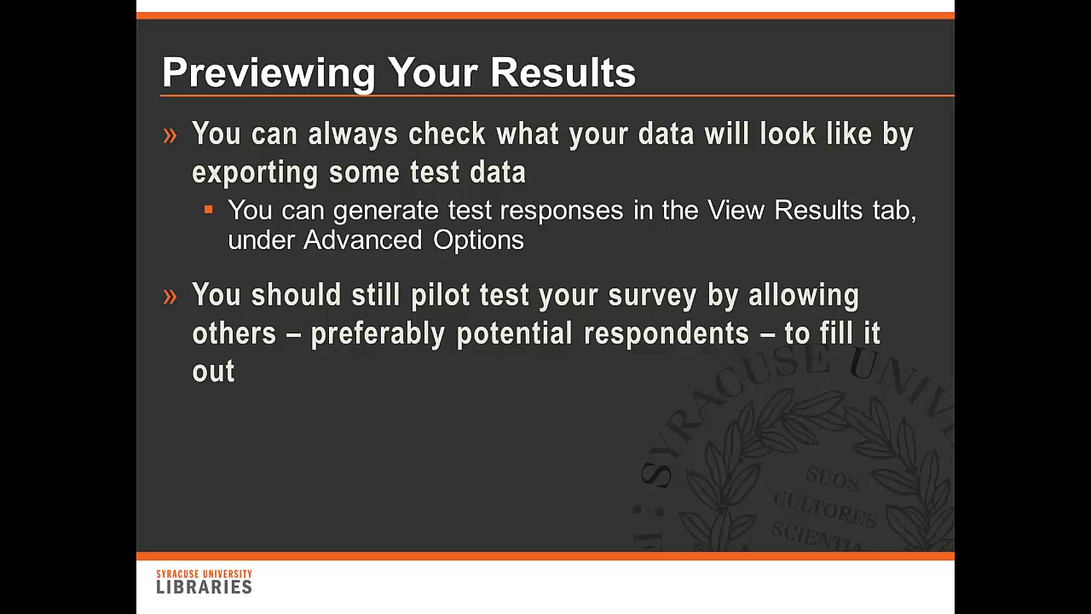
key(Right)
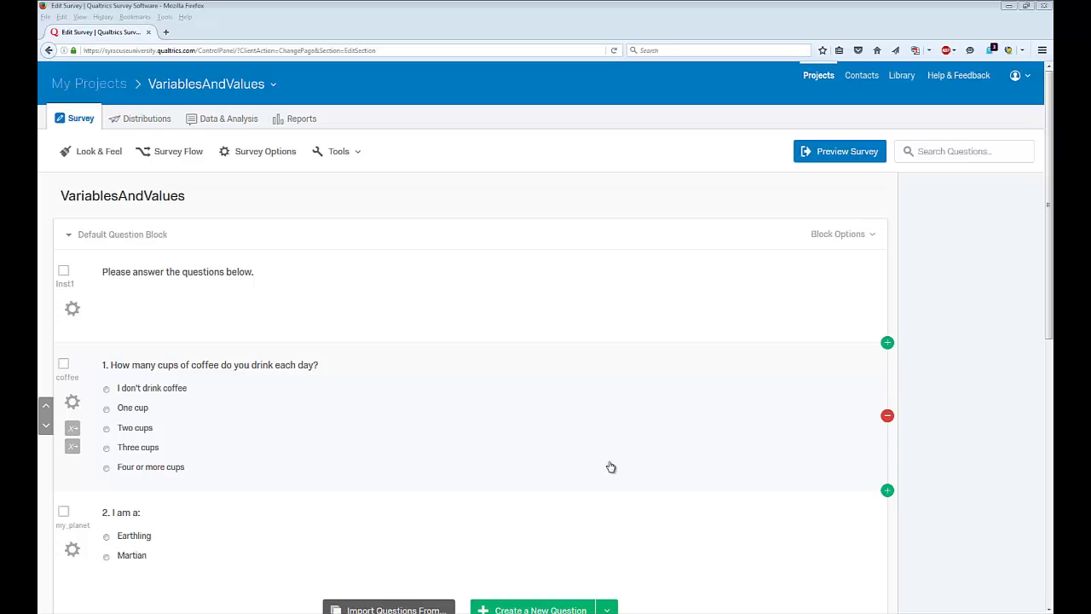
Step: Generate 15 test responses with Test Survey, leaving its additional options unchecked, and close the dialog
click(338, 160)
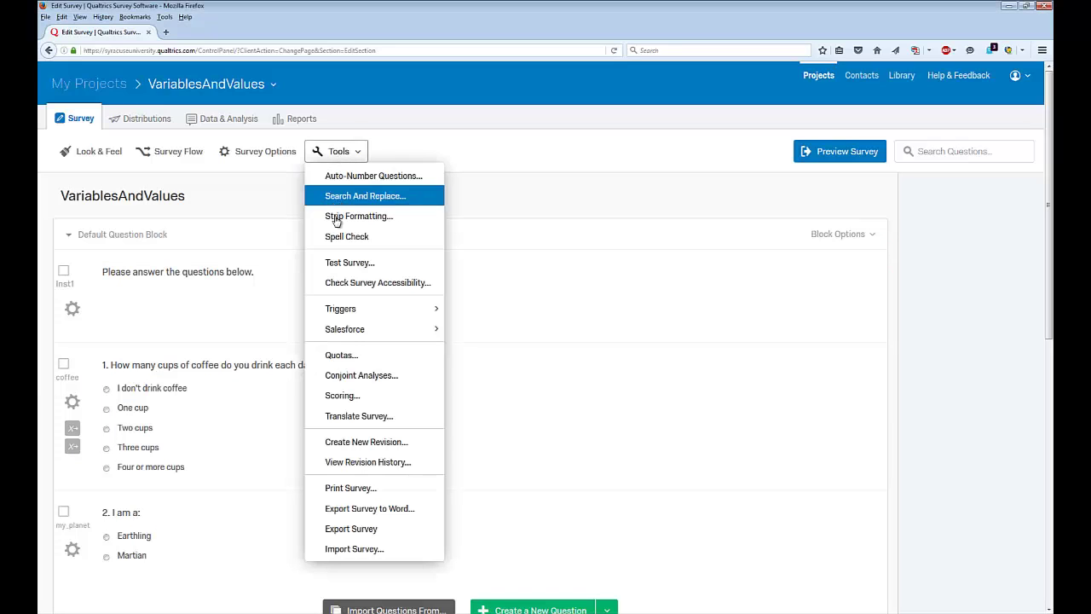
click(339, 264)
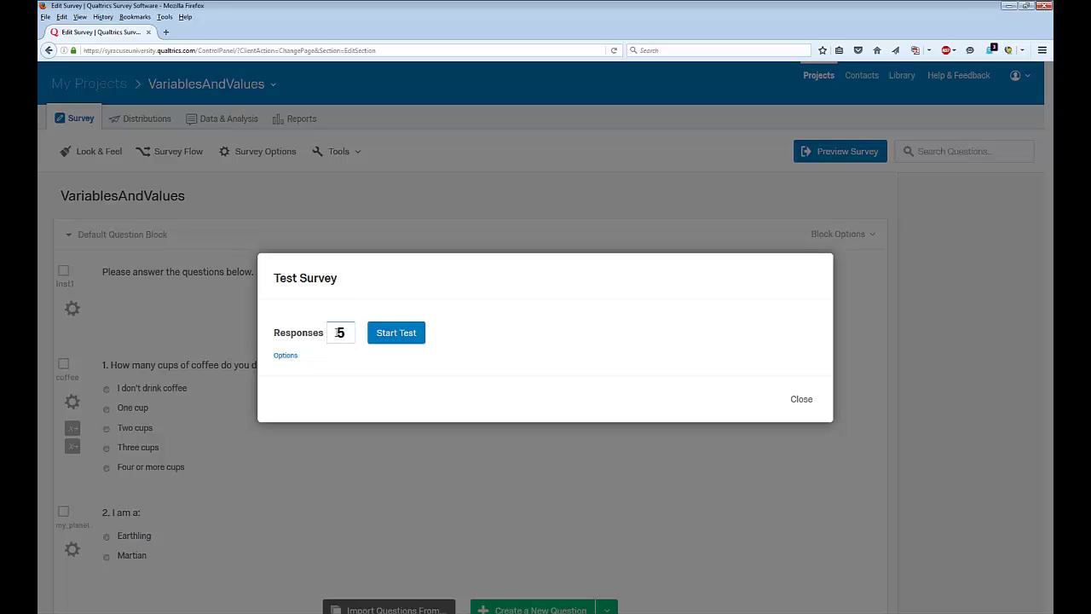
click(337, 332)
text(1)
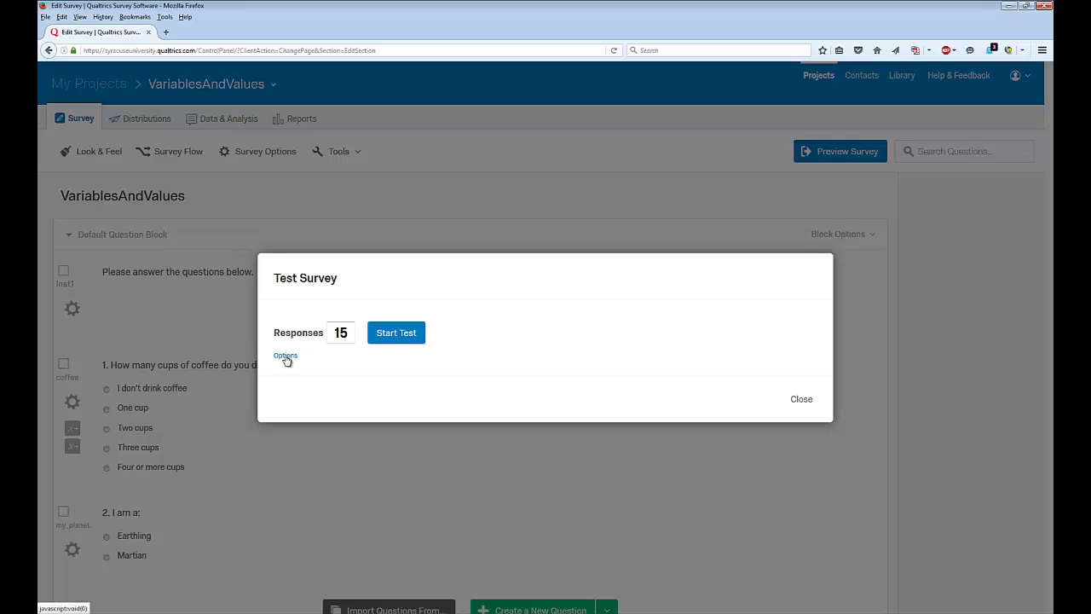
click(286, 356)
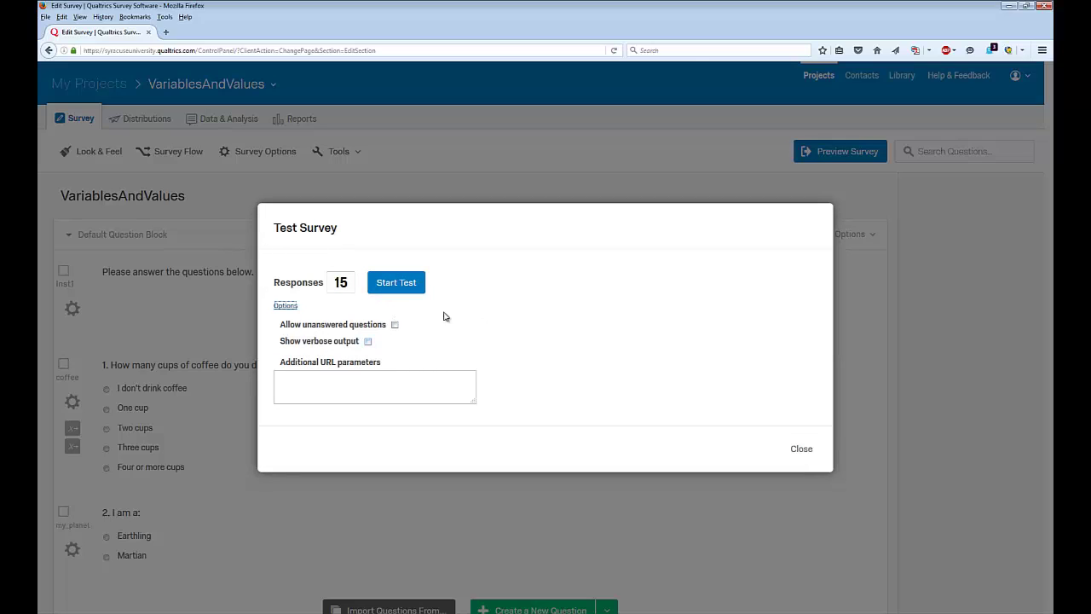
click(392, 288)
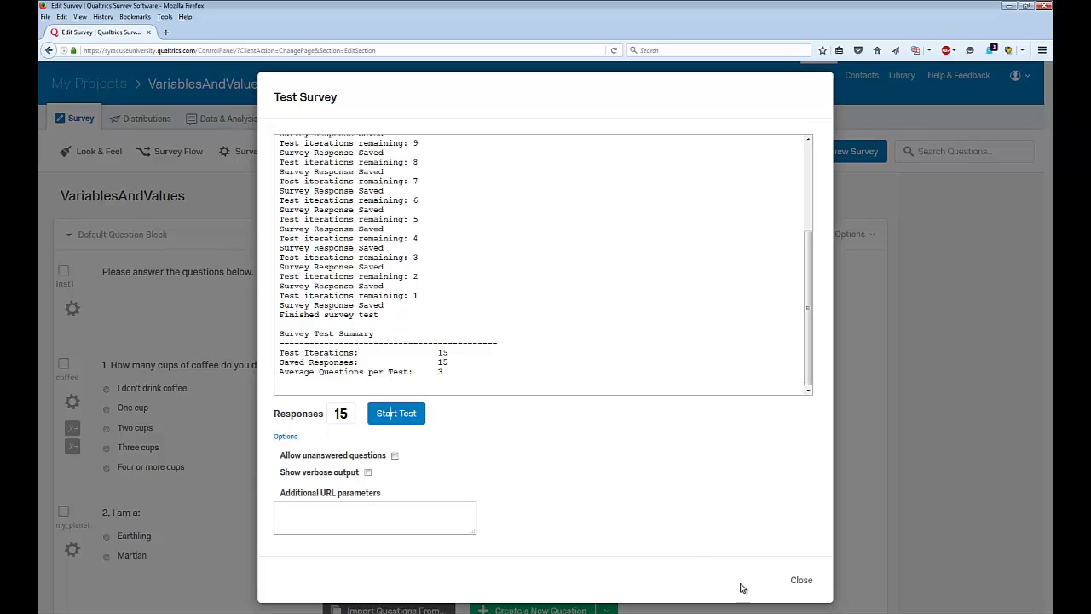
click(801, 583)
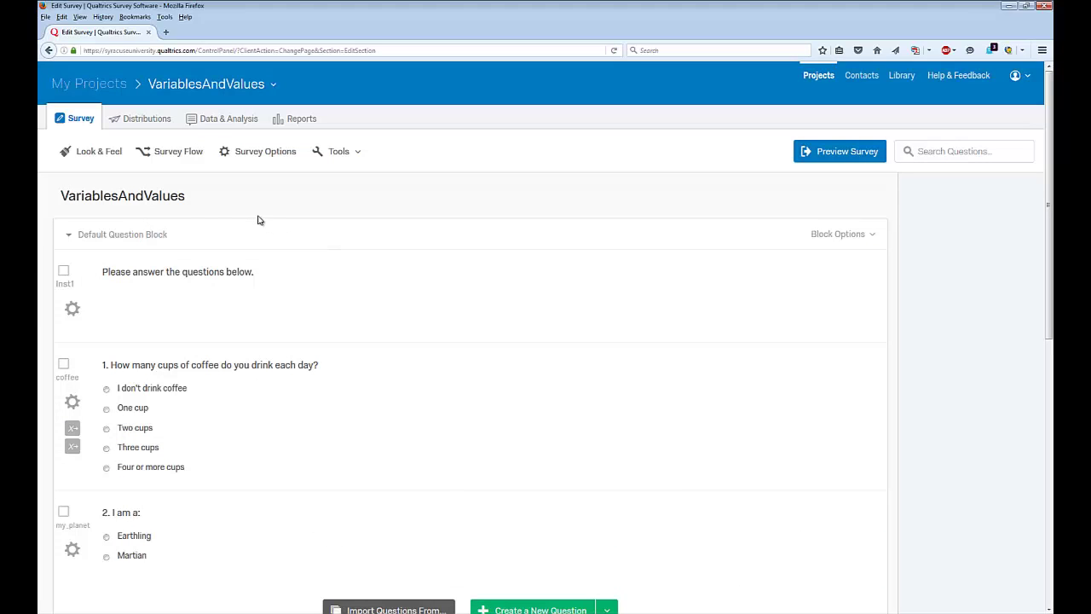
Step: Examine the recorded test responses to see how the coffee and my_planet answers are labelled
click(223, 119)
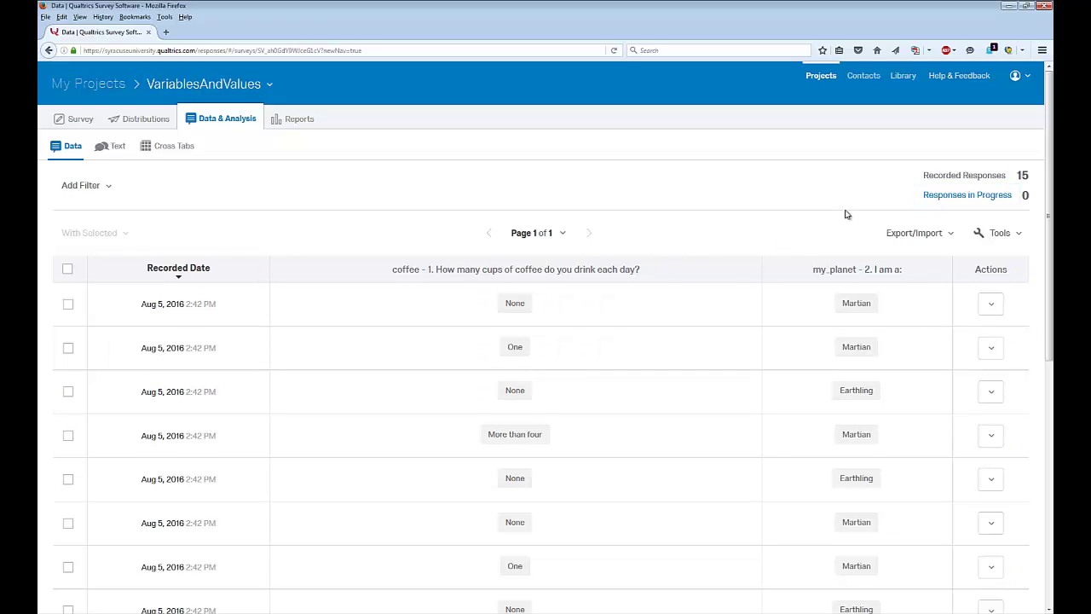
scroll(366, 333, down, 5)
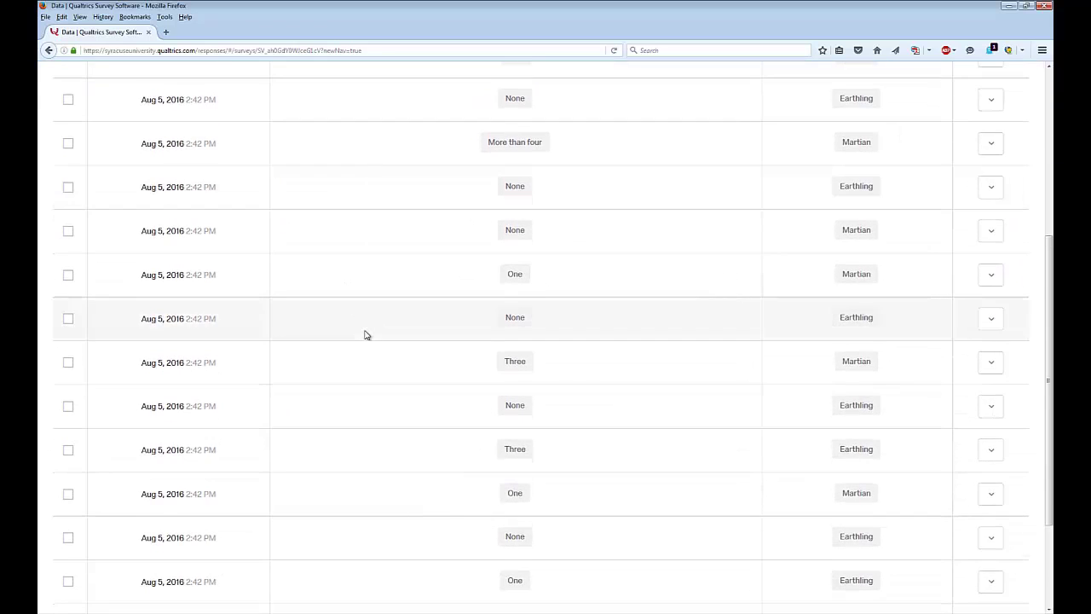
scroll(366, 335, down, 5)
scroll(365, 335, up, 6)
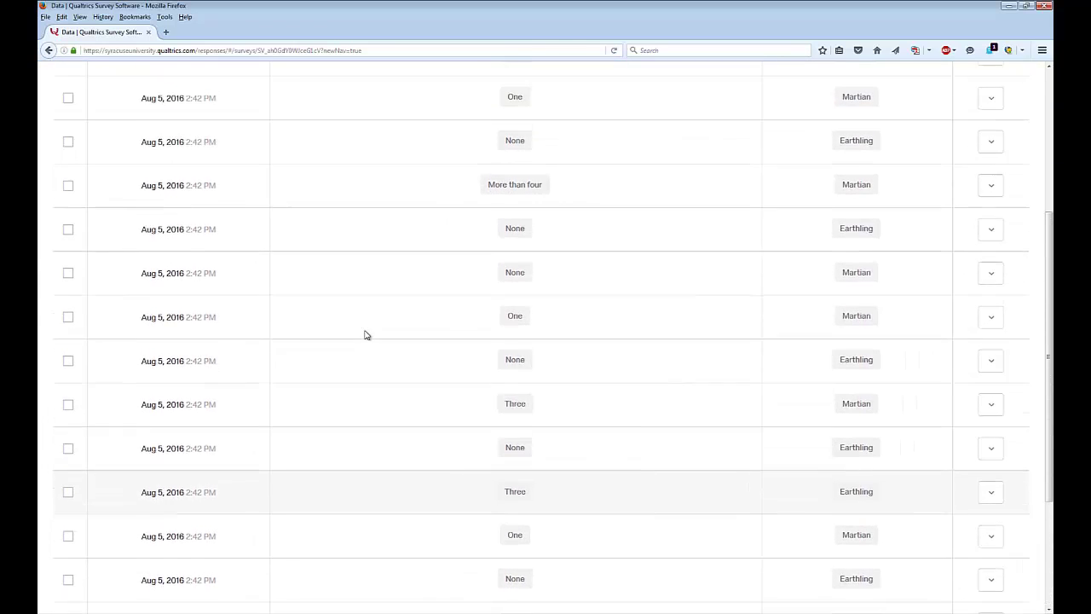
Step: View the first recorded response in full, including its answers and location data, and close it
scroll(365, 335, up, 5)
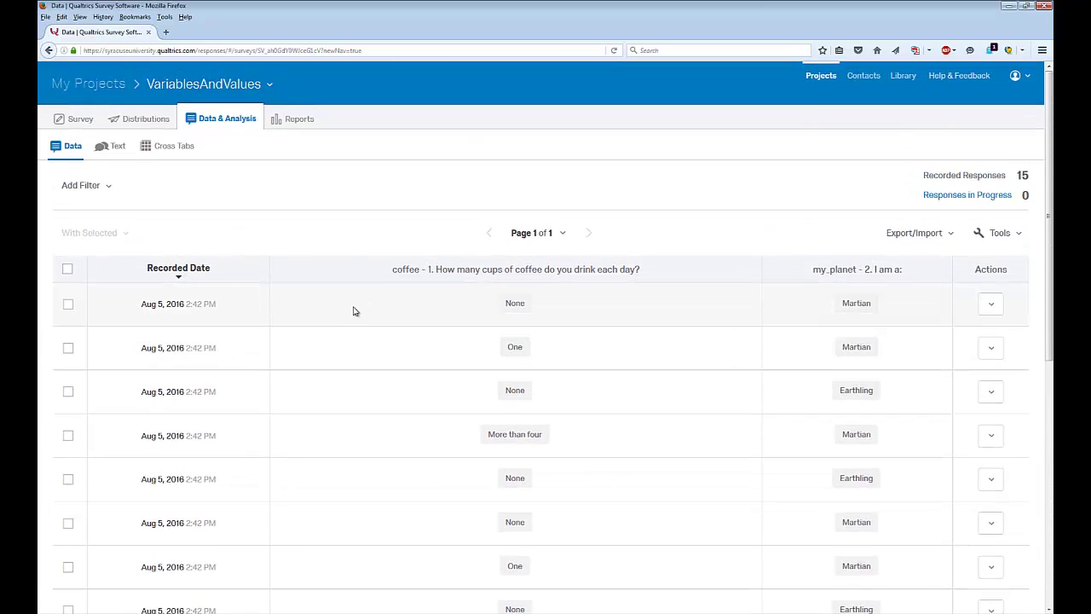
click(991, 305)
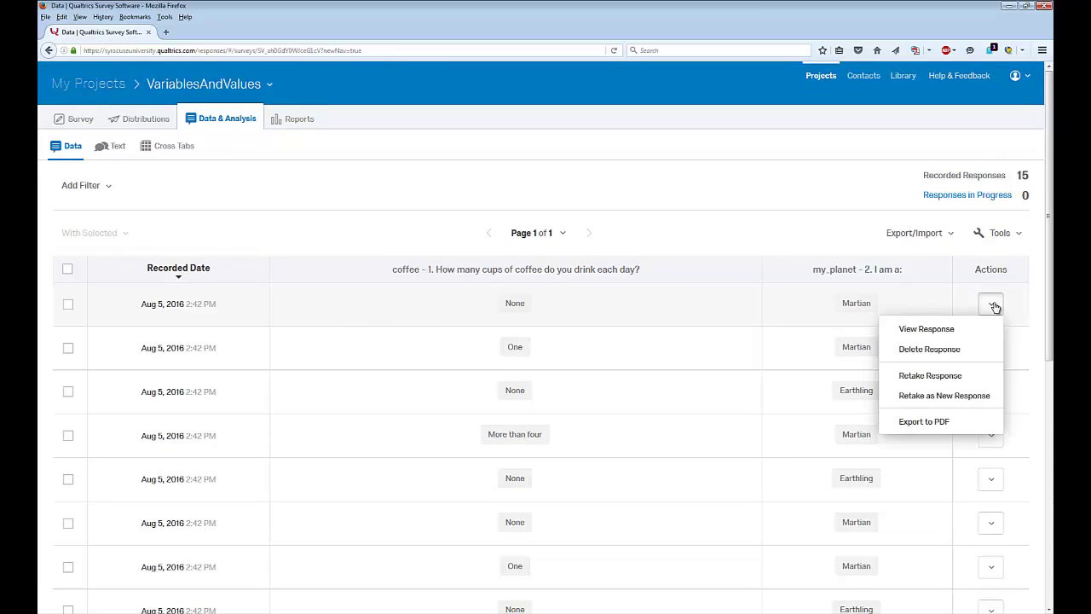
click(922, 329)
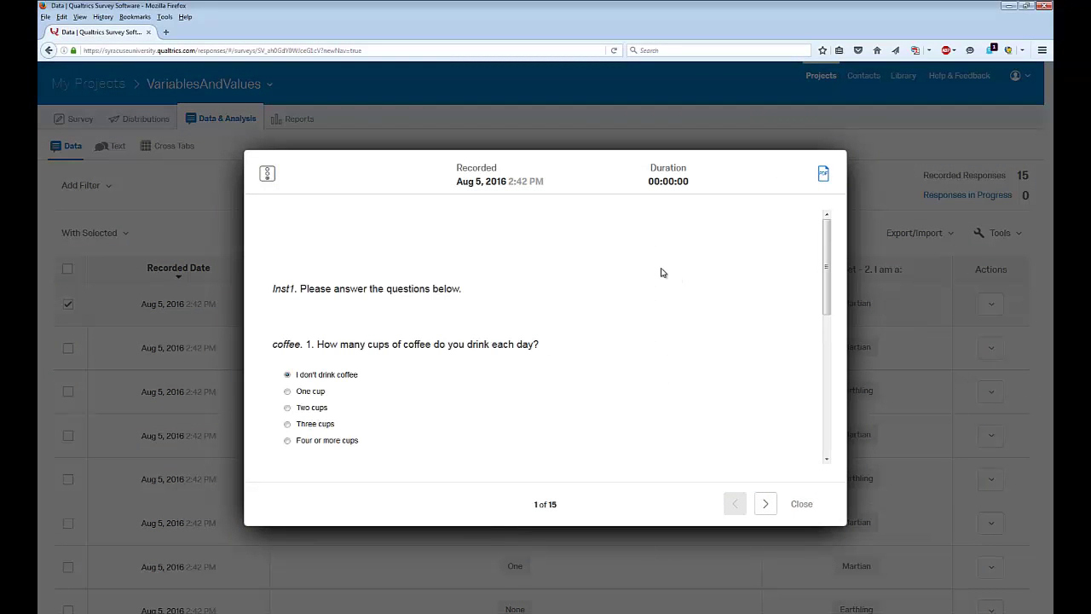
scroll(662, 272, down, 2)
scroll(661, 272, down, 5)
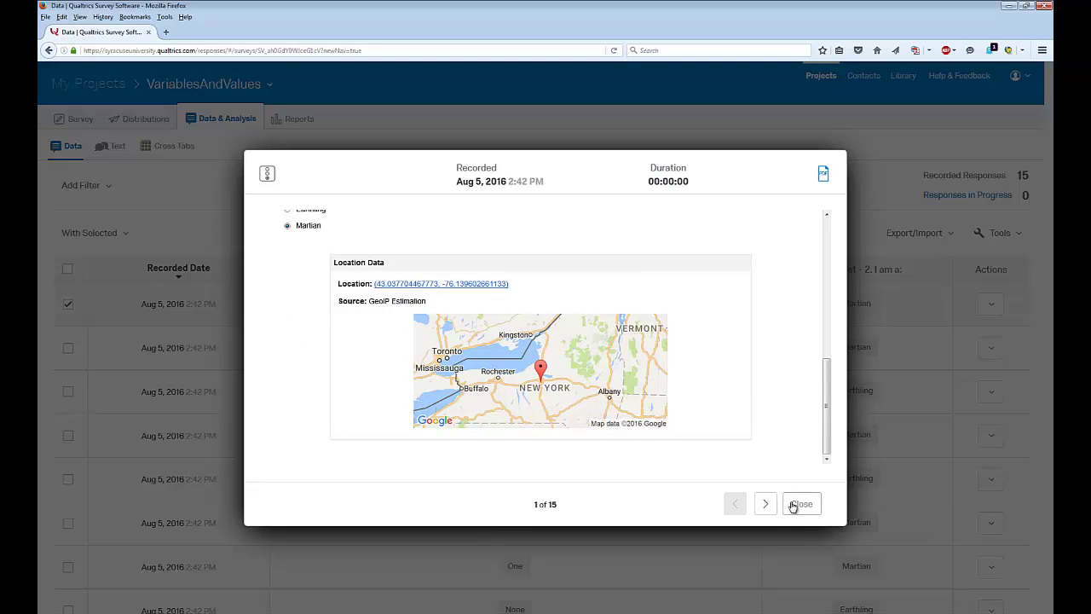
click(794, 504)
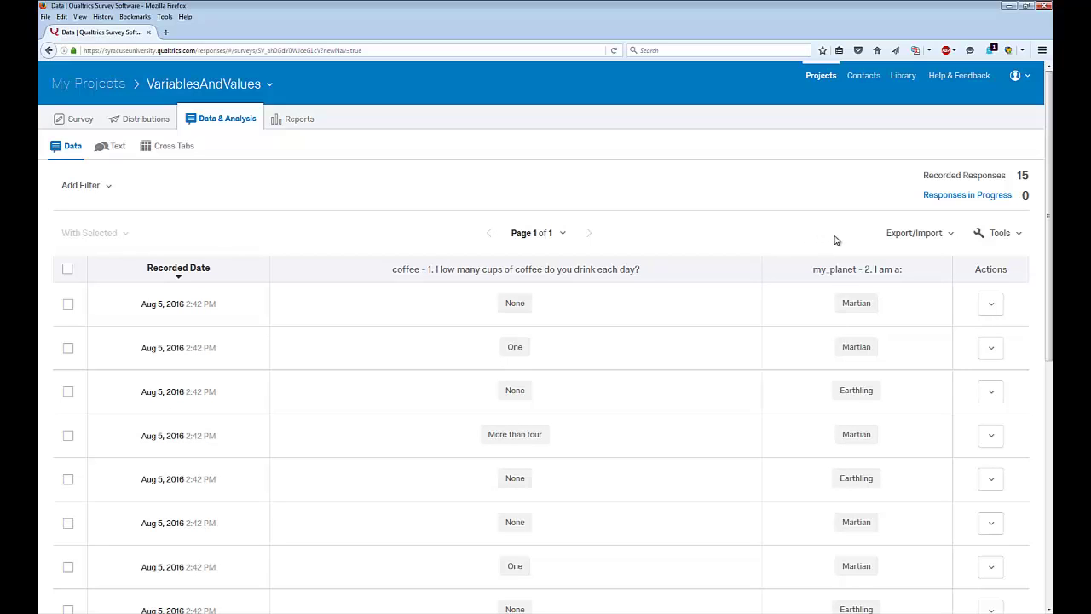
Step: Open the data export in legacy format and examine the expanded options for the CSV download
click(925, 240)
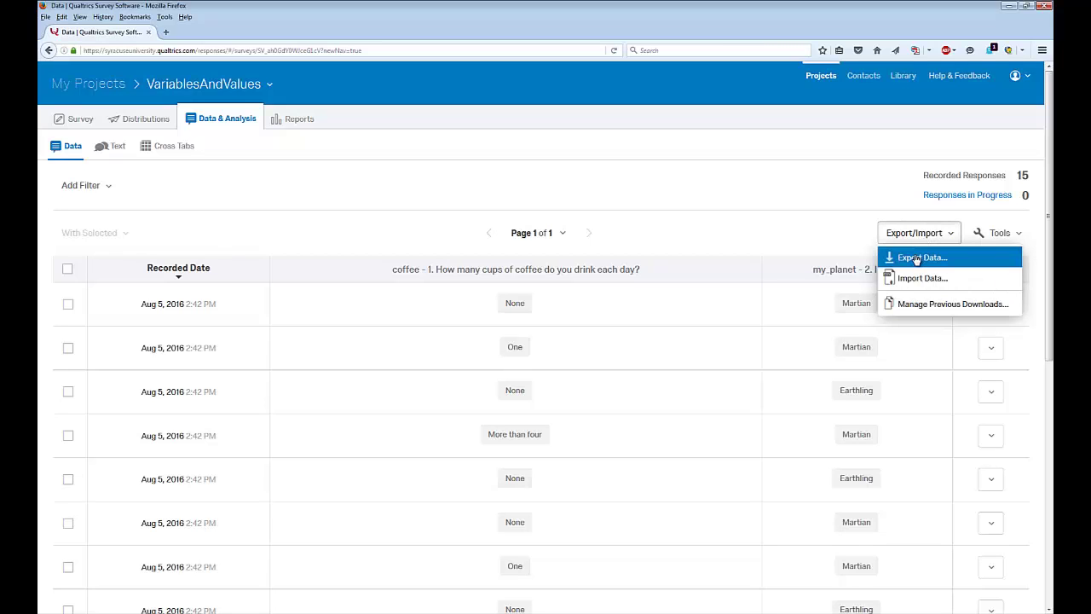
click(916, 258)
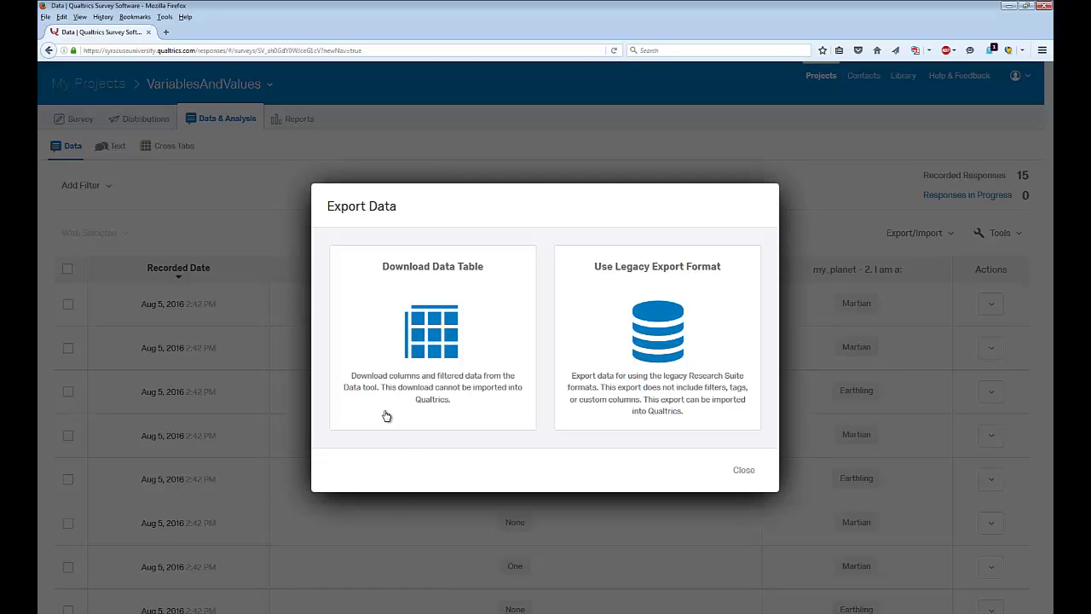
click(661, 340)
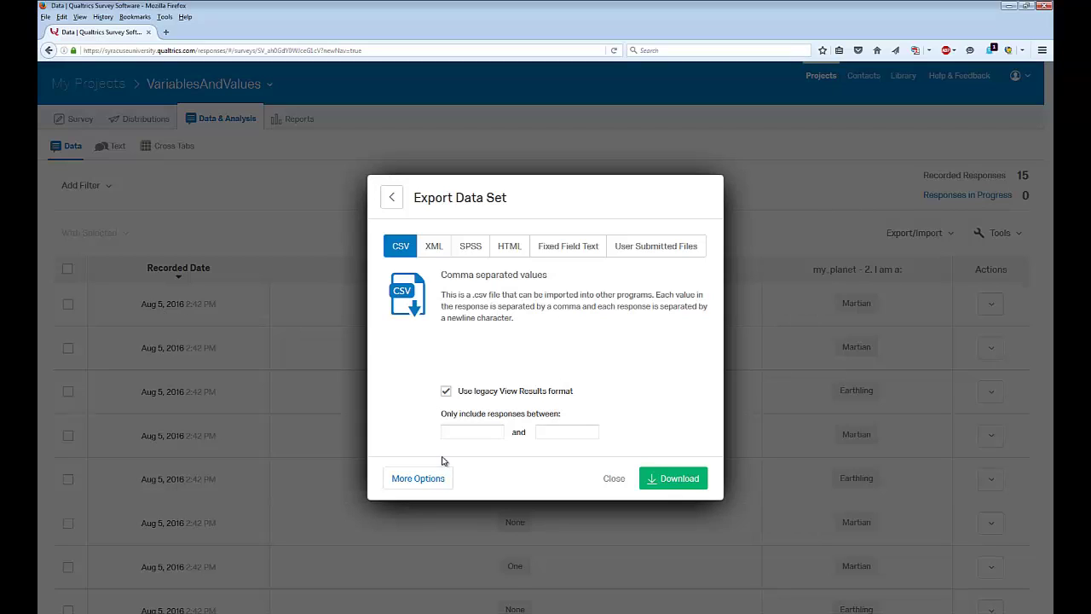
click(417, 481)
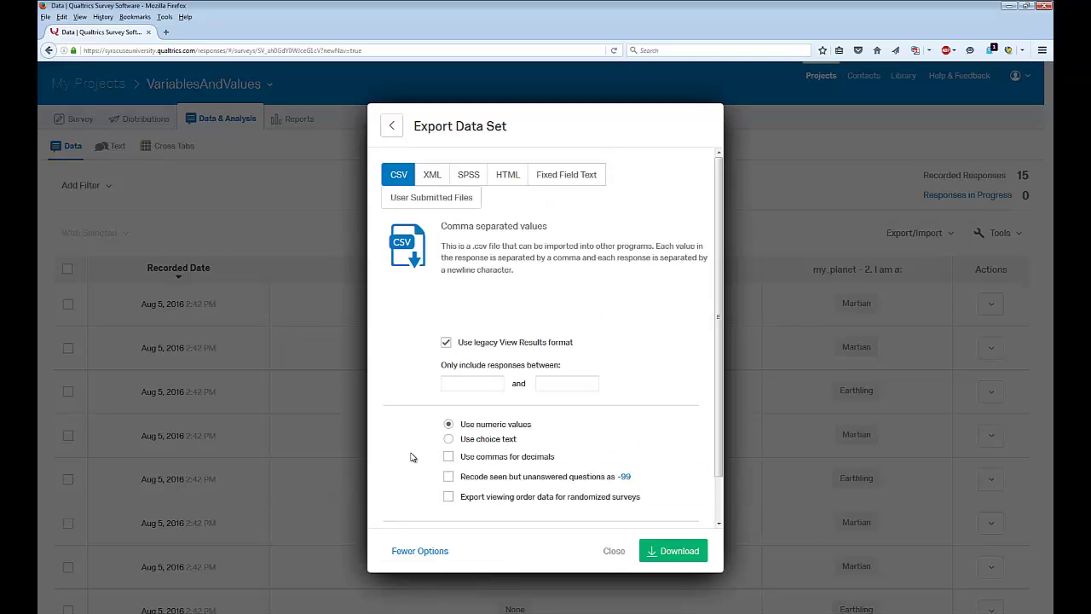
scroll(410, 458, down, 1)
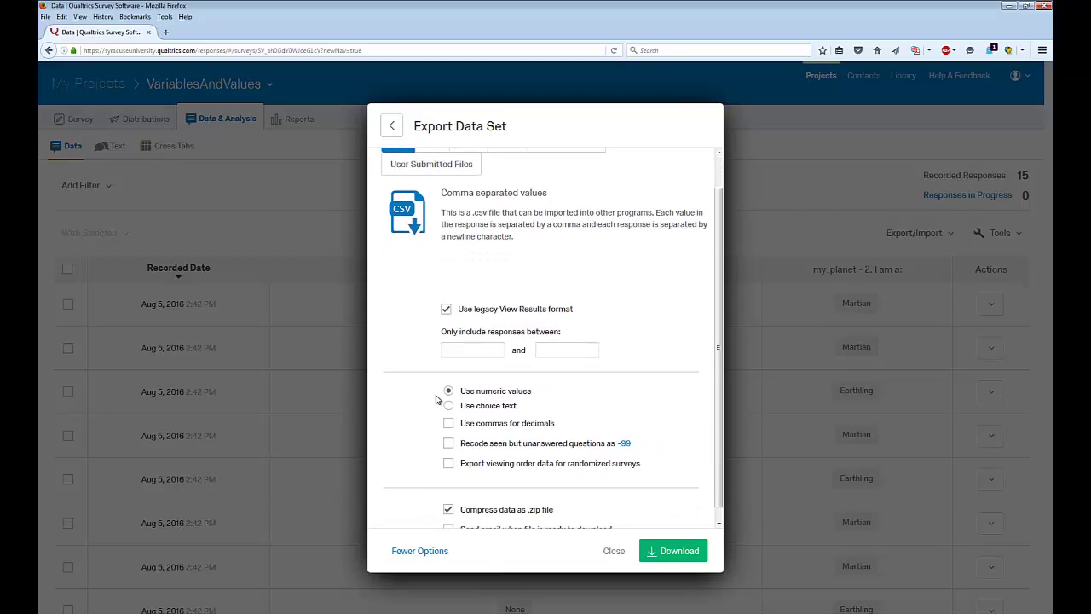
scroll(412, 467, down, 1)
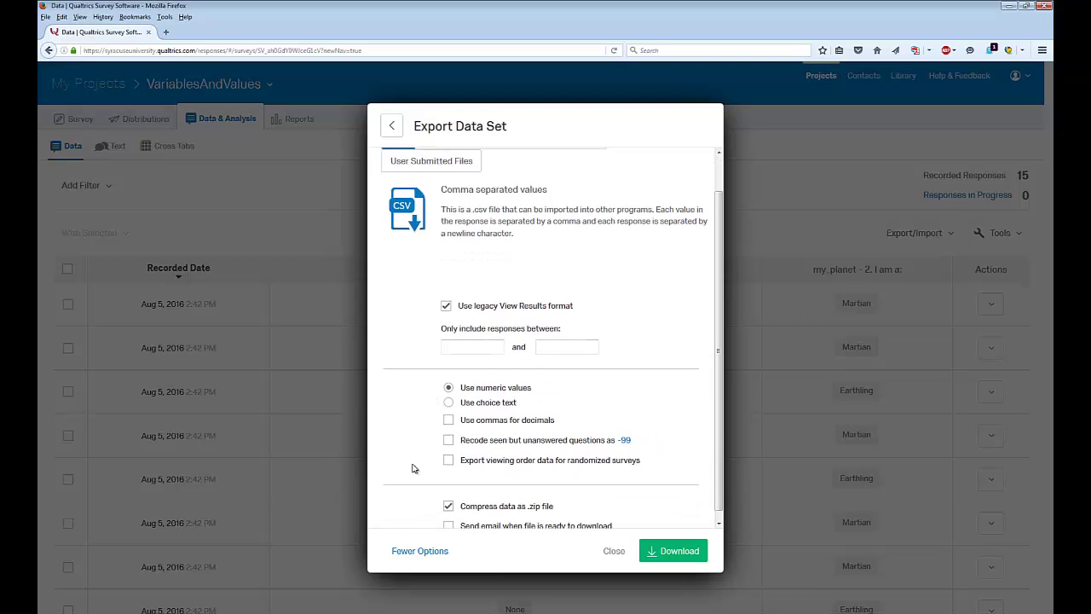
scroll(412, 467, down, 1)
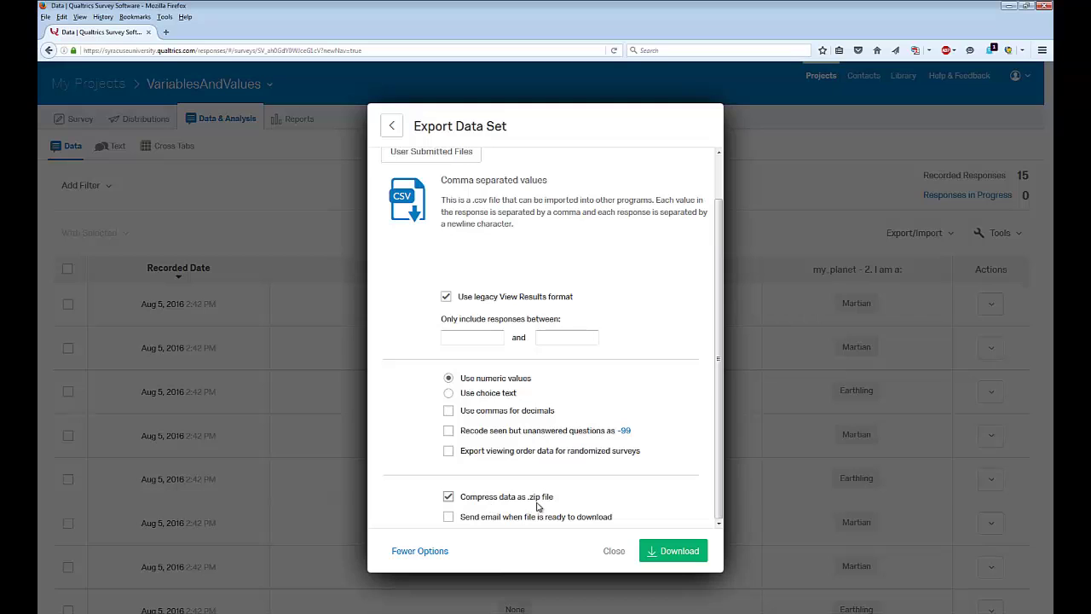
scroll(505, 508, up, 1)
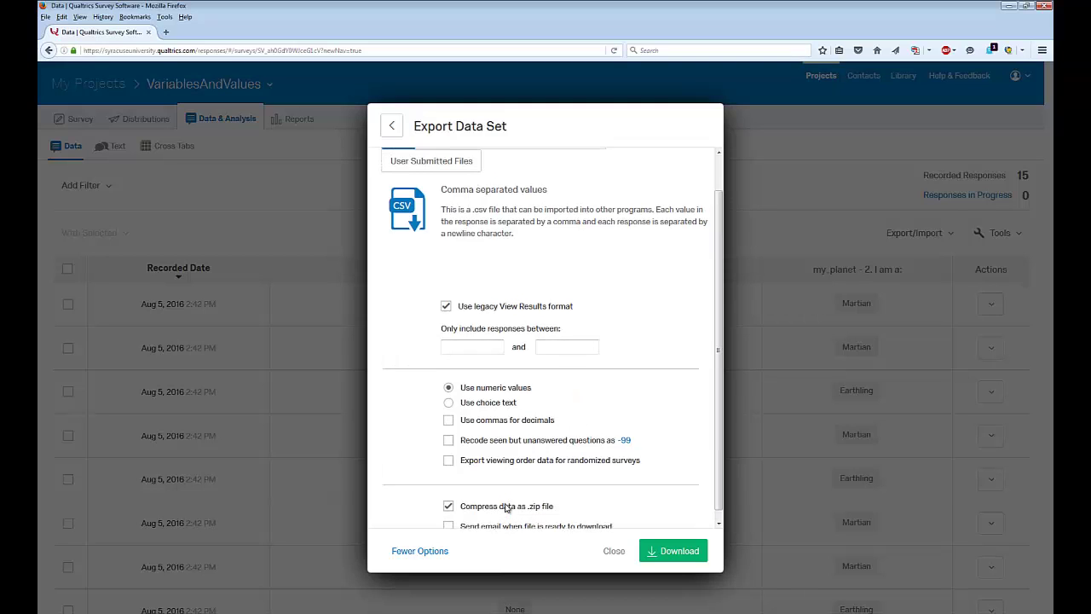
scroll(505, 508, up, 1)
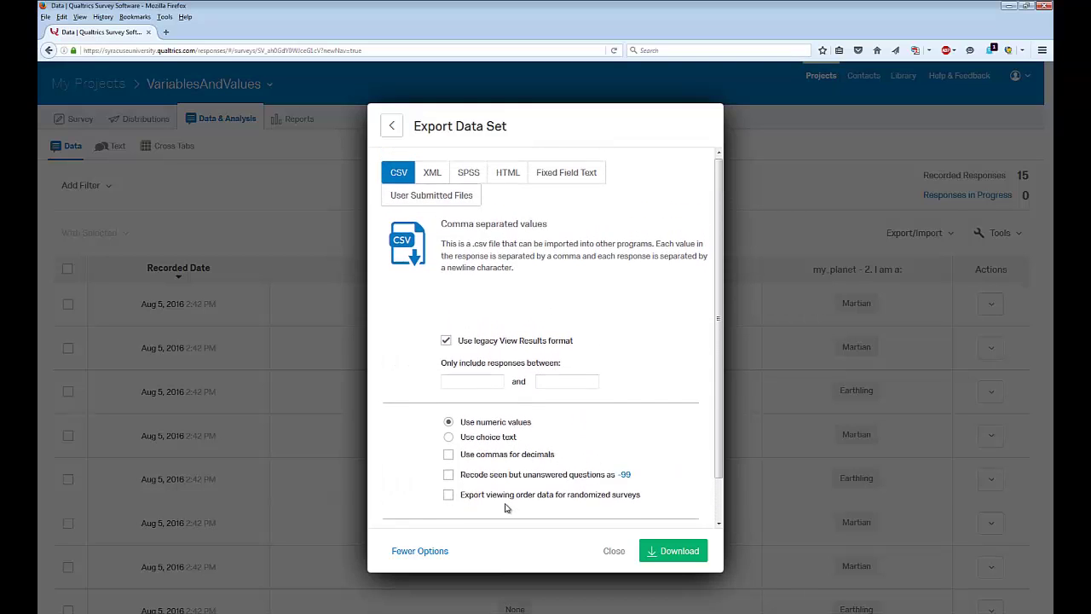
Step: Choose SPSS as the export format and review its string width choices and remaining options
click(467, 176)
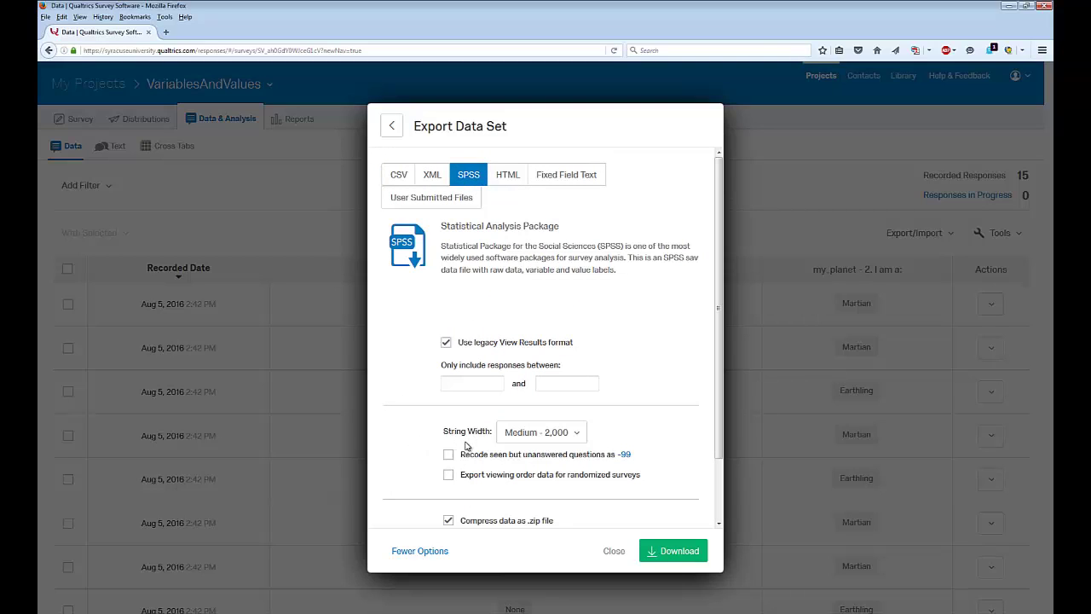
click(577, 434)
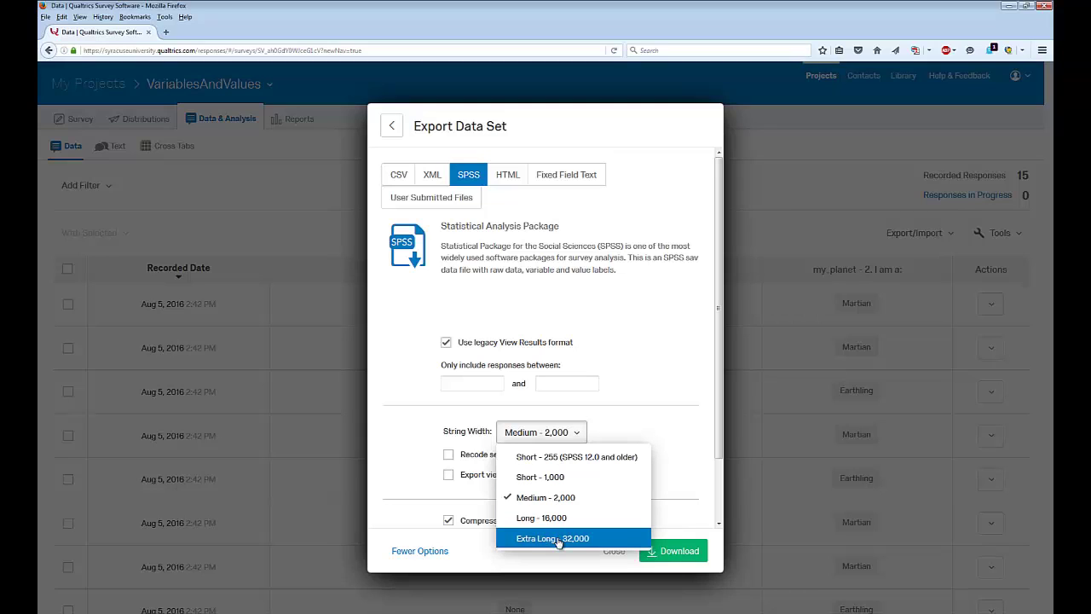
click(668, 423)
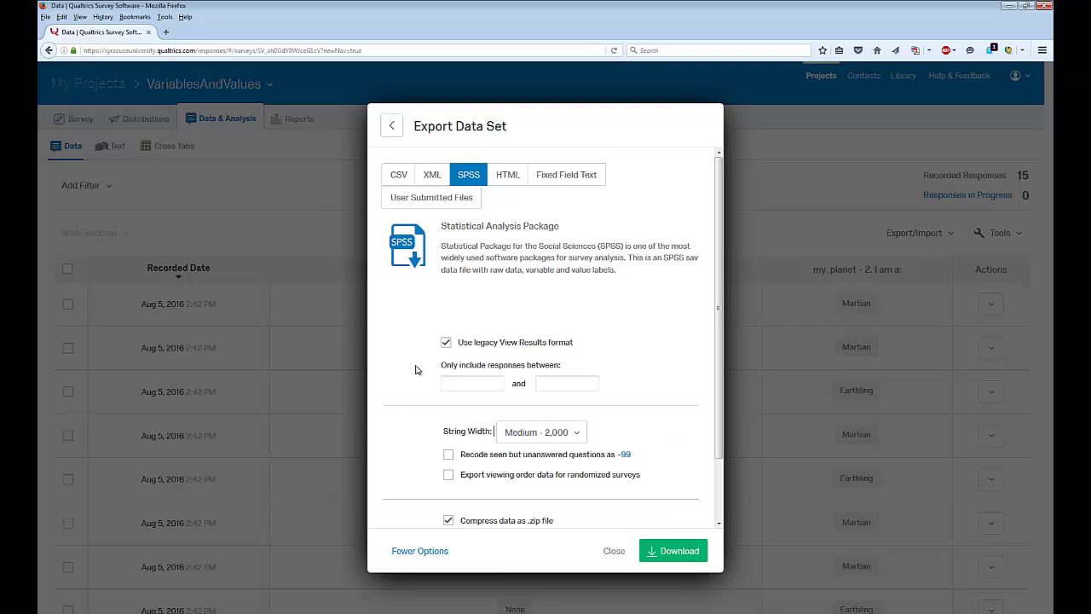
scroll(391, 411, down, 2)
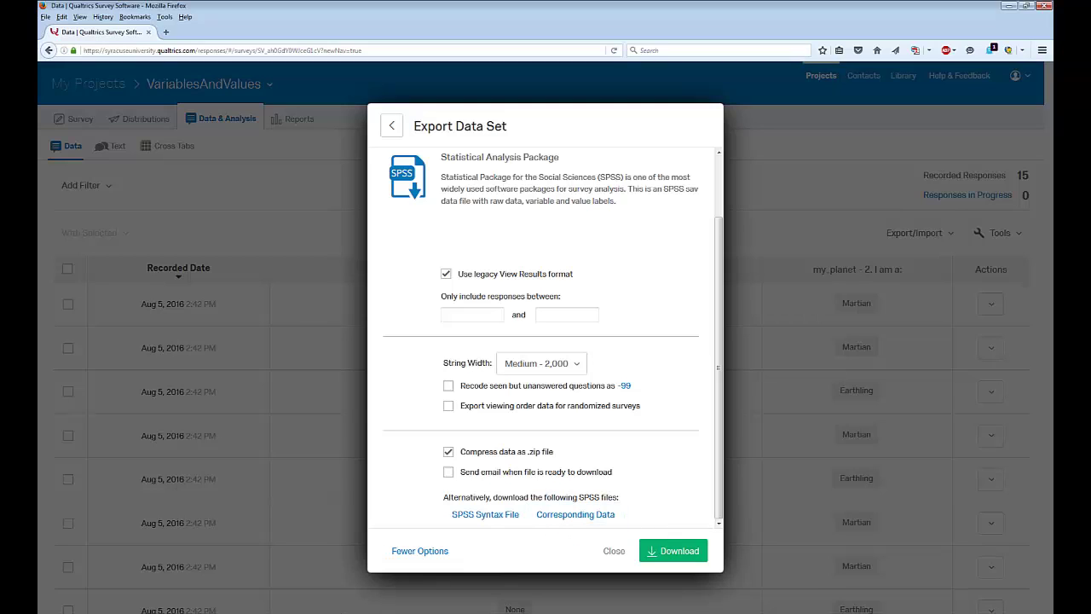
Step: Switch to VariablesAndValues.sav in the IBM SPSS Statistics Data Editor, show the variable definitions, and widen the Label and Values columns
click(314, 612)
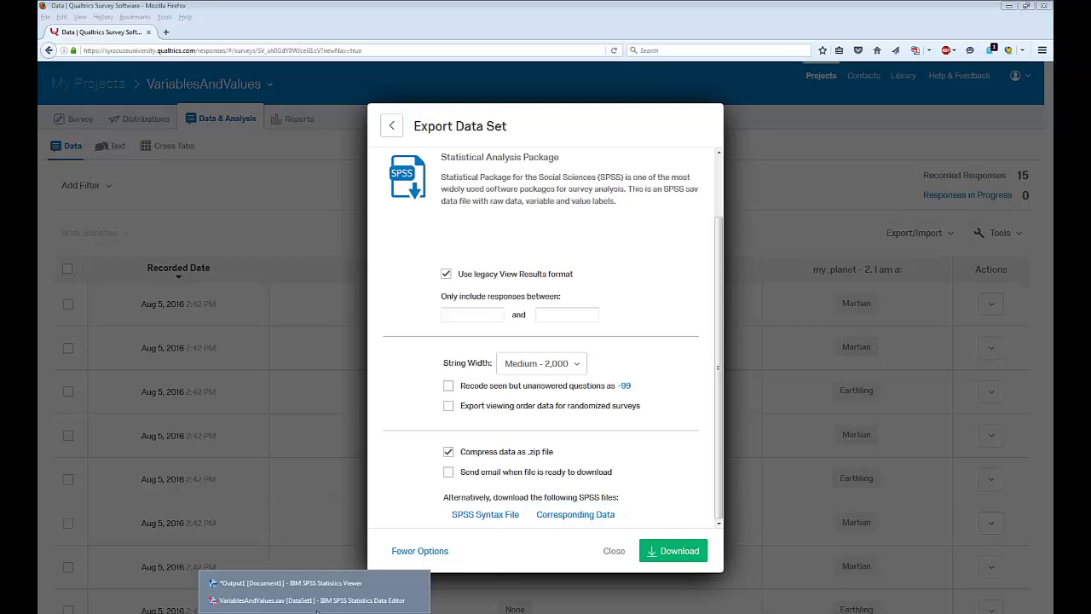
click(319, 603)
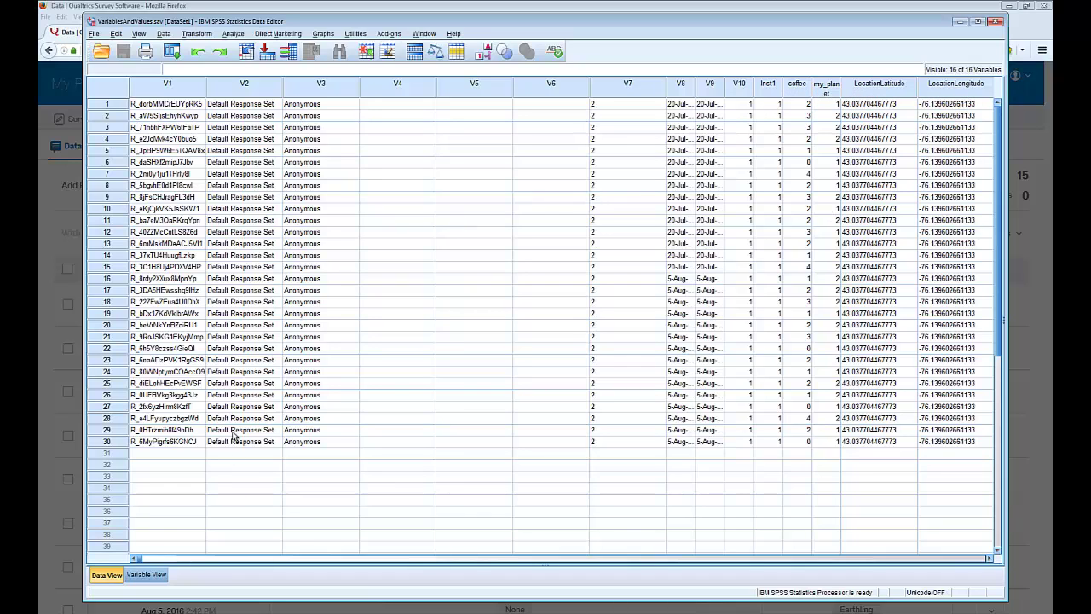
click(145, 576)
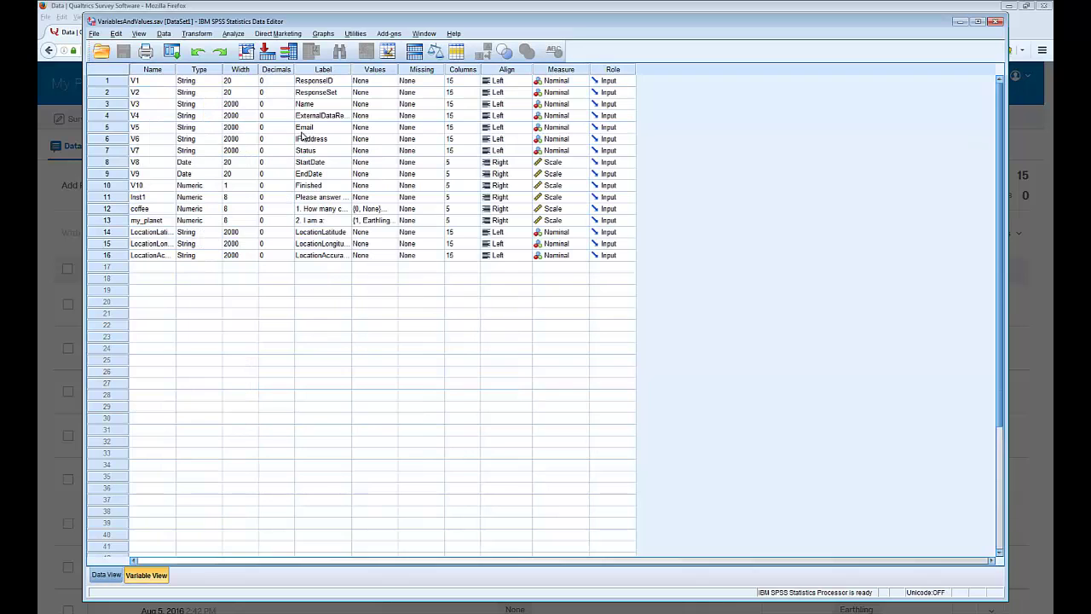
drag(350, 69, 503, 78)
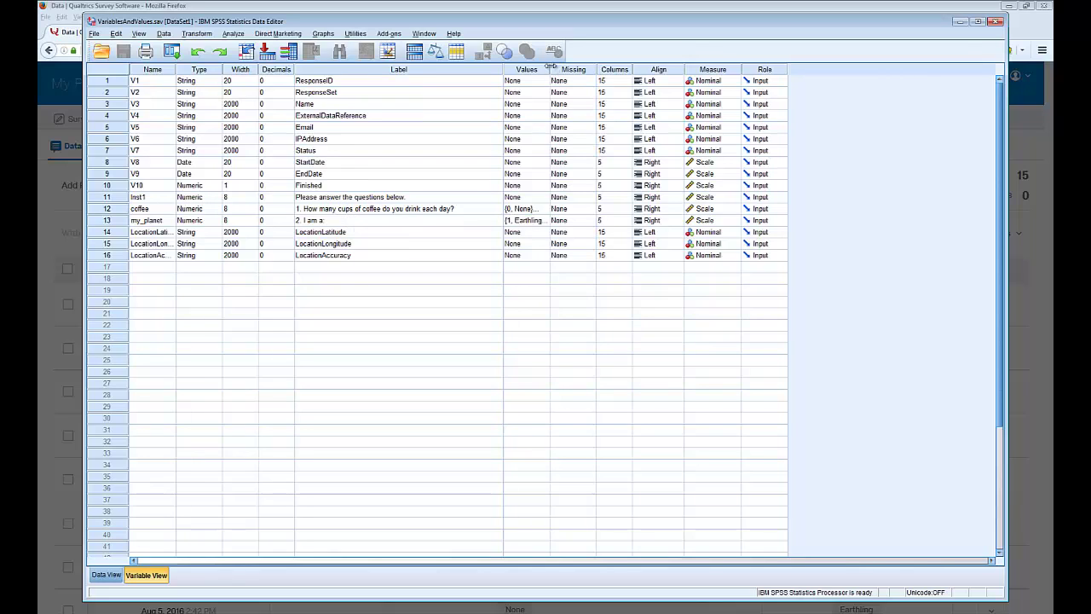
drag(549, 69, 582, 70)
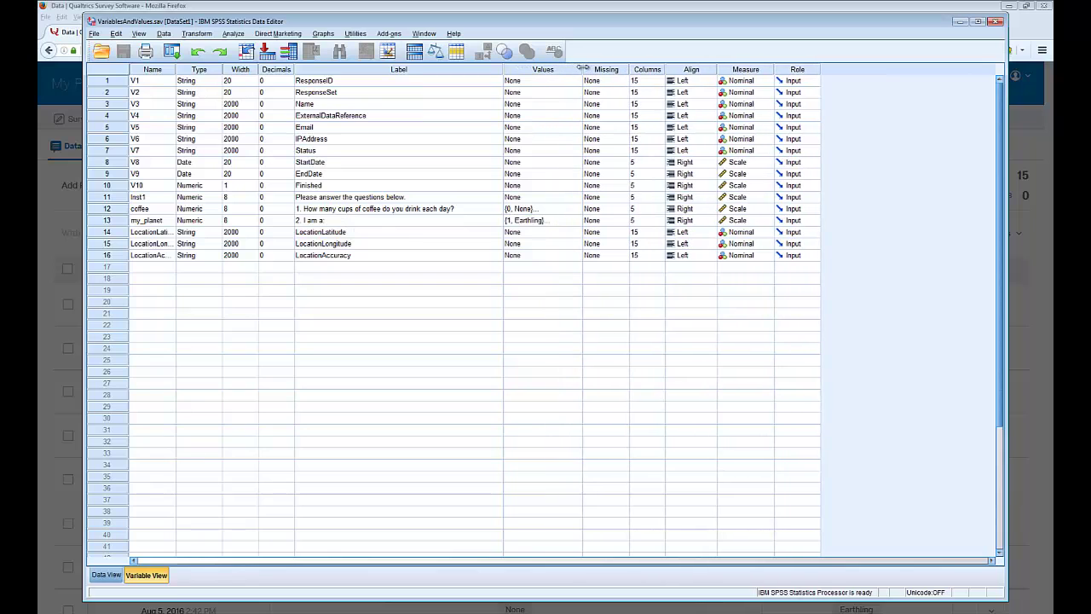
Step: Inspect the value labels defined for the coffee variable and close them without changes
click(548, 209)
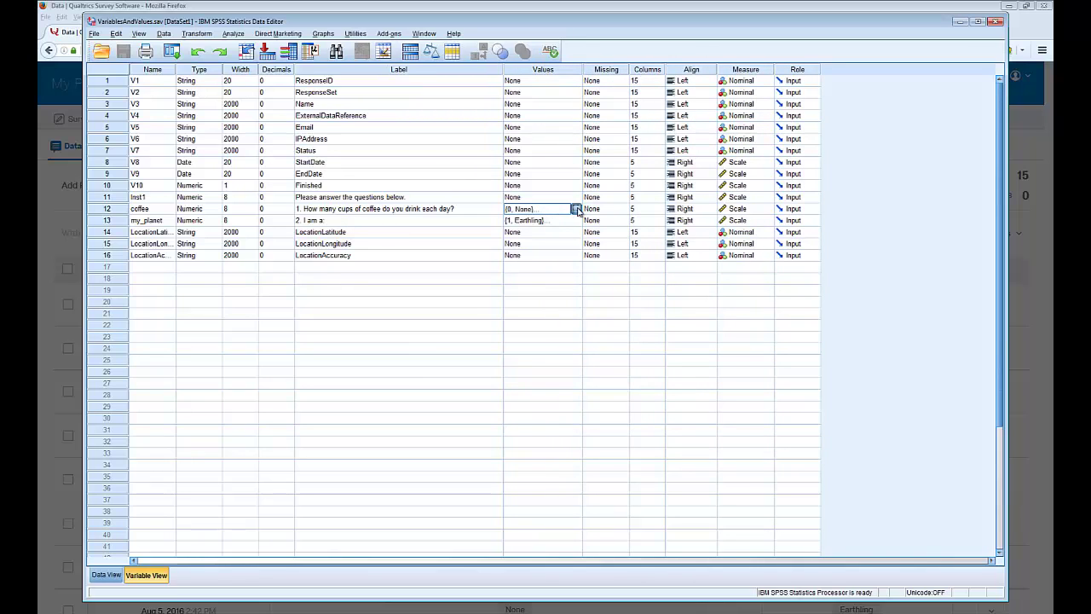
click(577, 210)
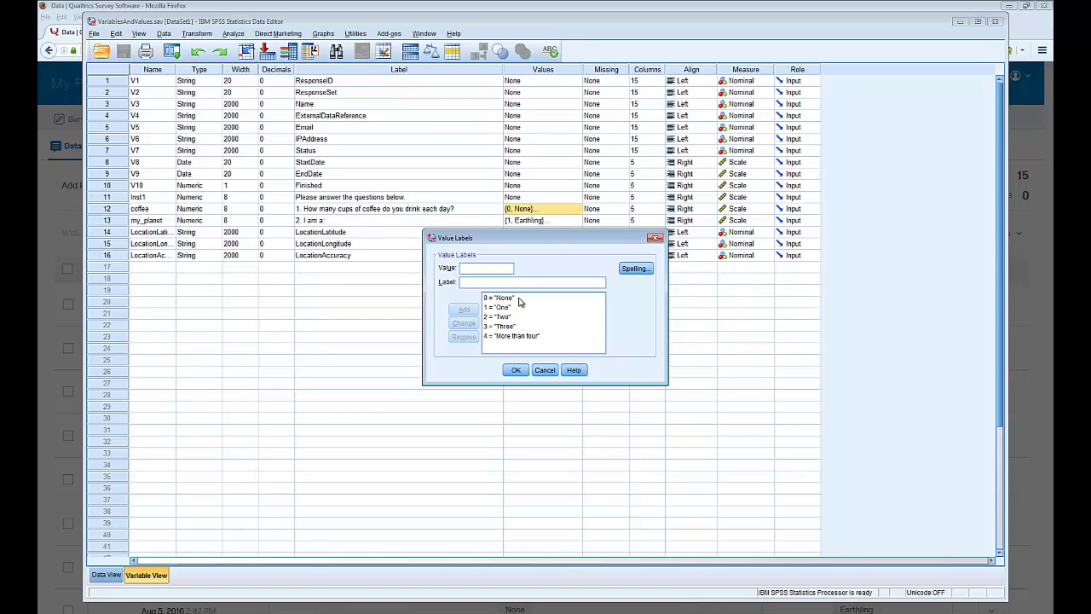
click(543, 370)
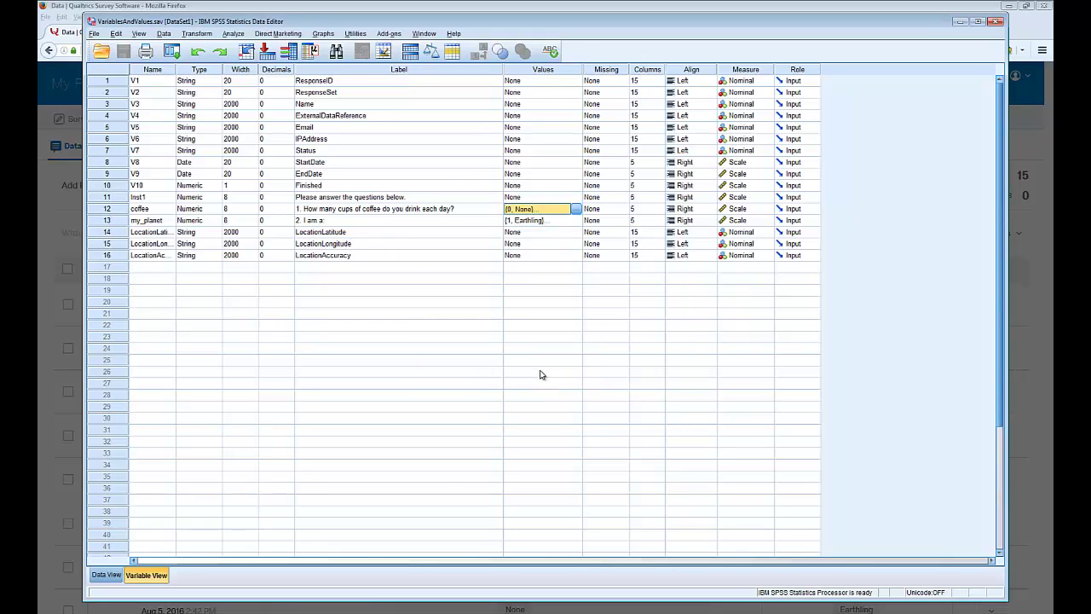
Step: Minimize the SPSS Data Editor to return to Qualtrics in Firefox and look over the SPSS export options
click(961, 23)
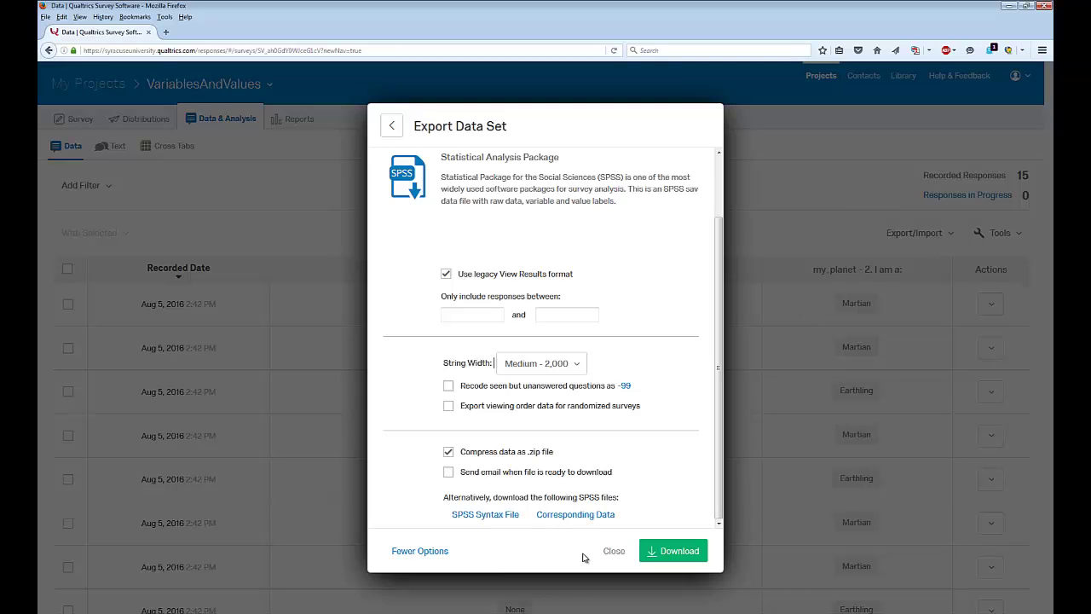
click(550, 515)
scroll(550, 426, up, 2)
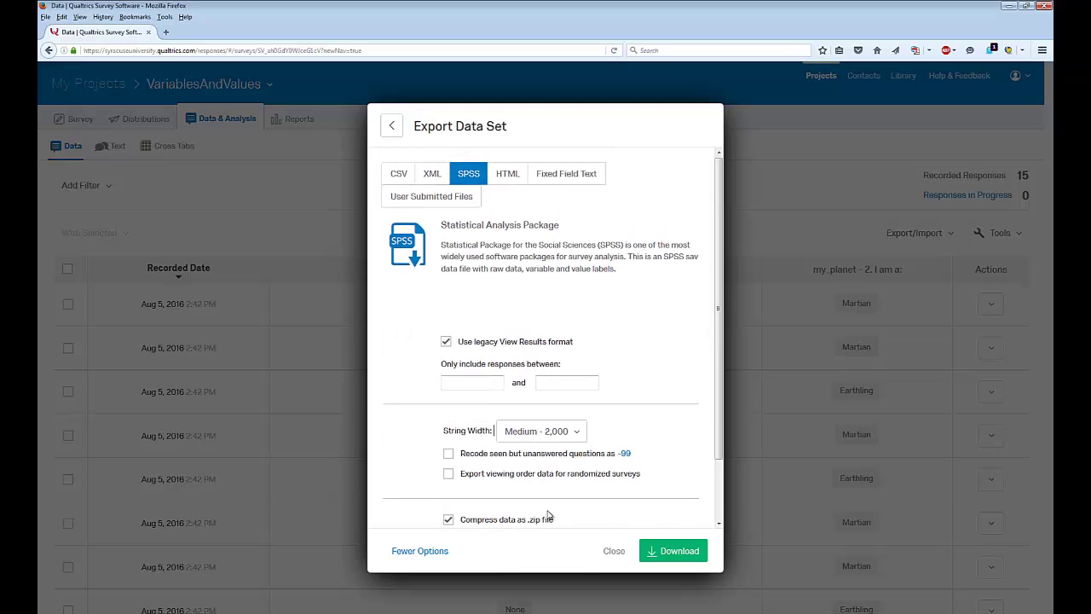